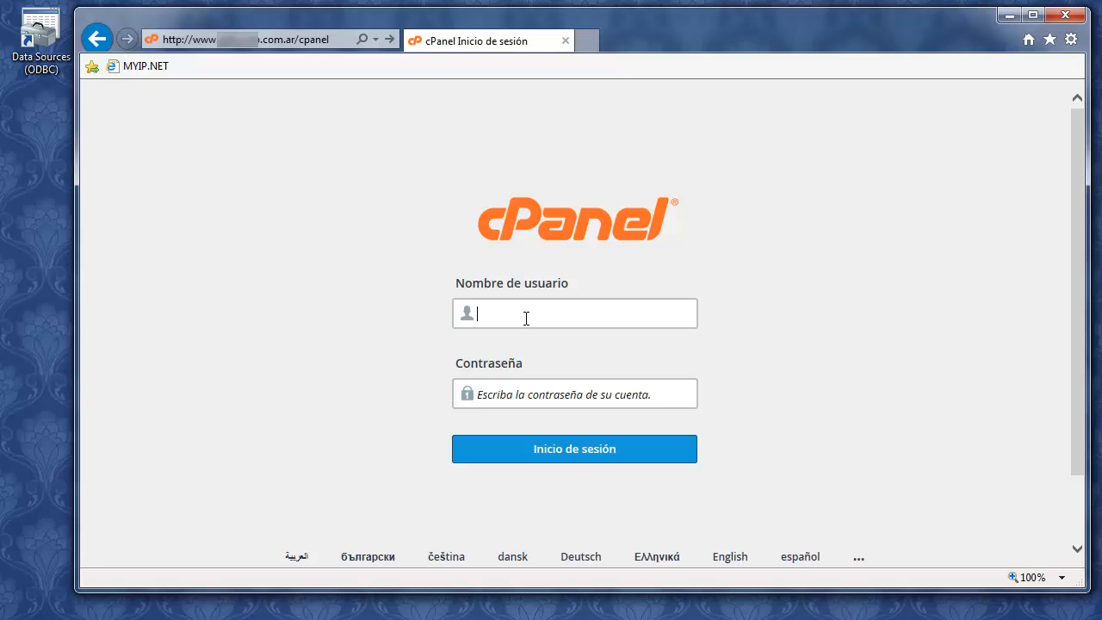
Sign in to cPanel with the hosting account's username and password
type("jesus01")
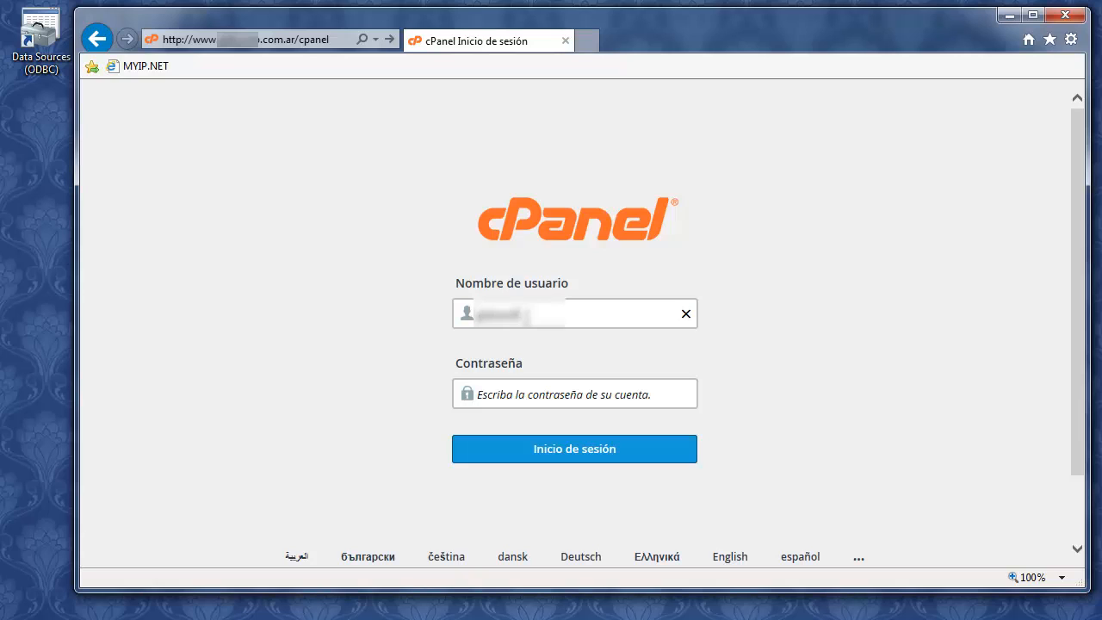
left_click(478, 394)
type("••••")
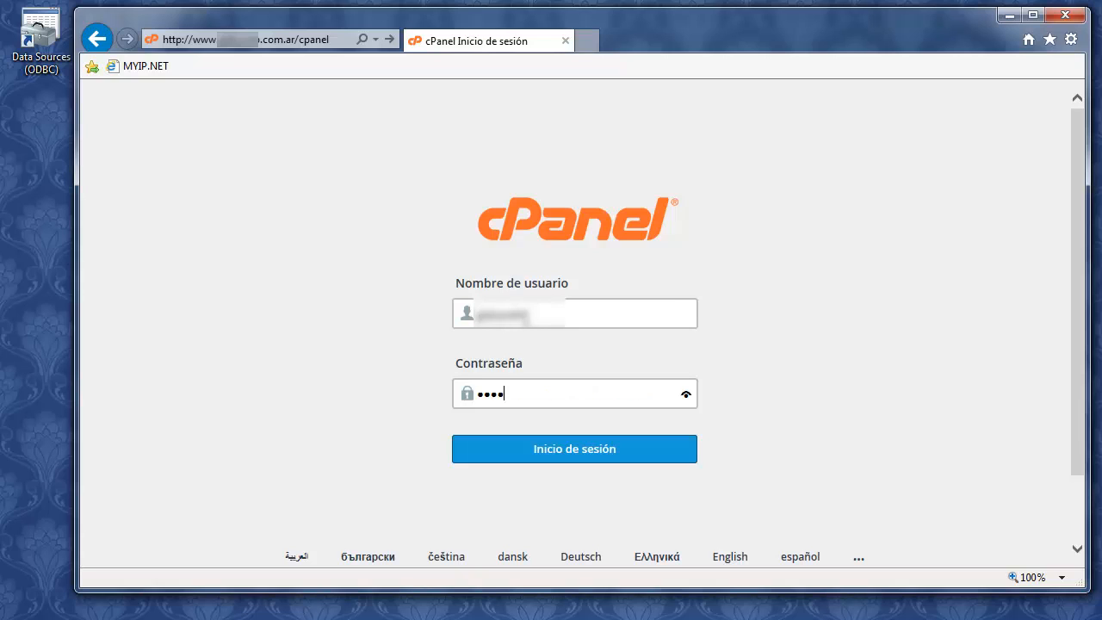
type("••••")
left_click(581, 452)
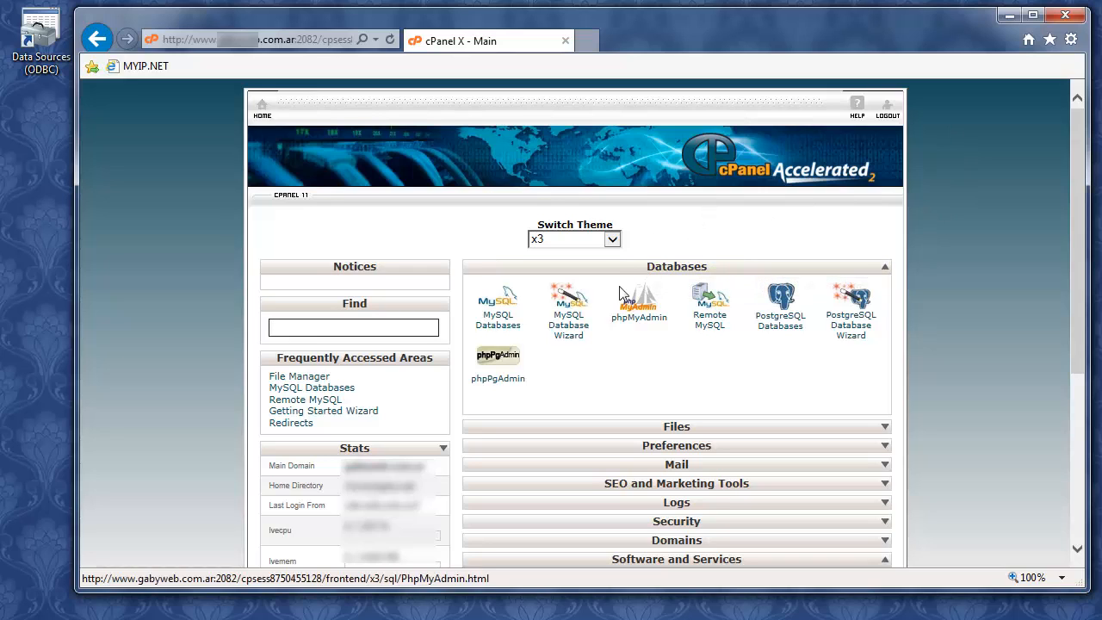
On MySQL Databases, enter 'test' as the new database name to create gabyweb_test
left_click(511, 332)
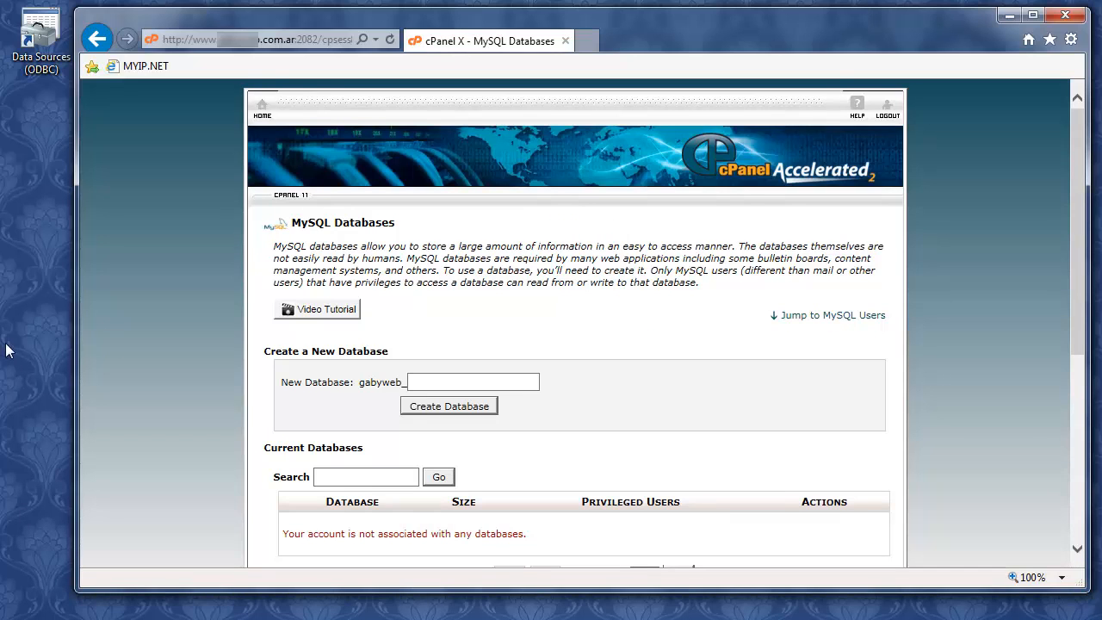
scroll(190, 294, "down", 3)
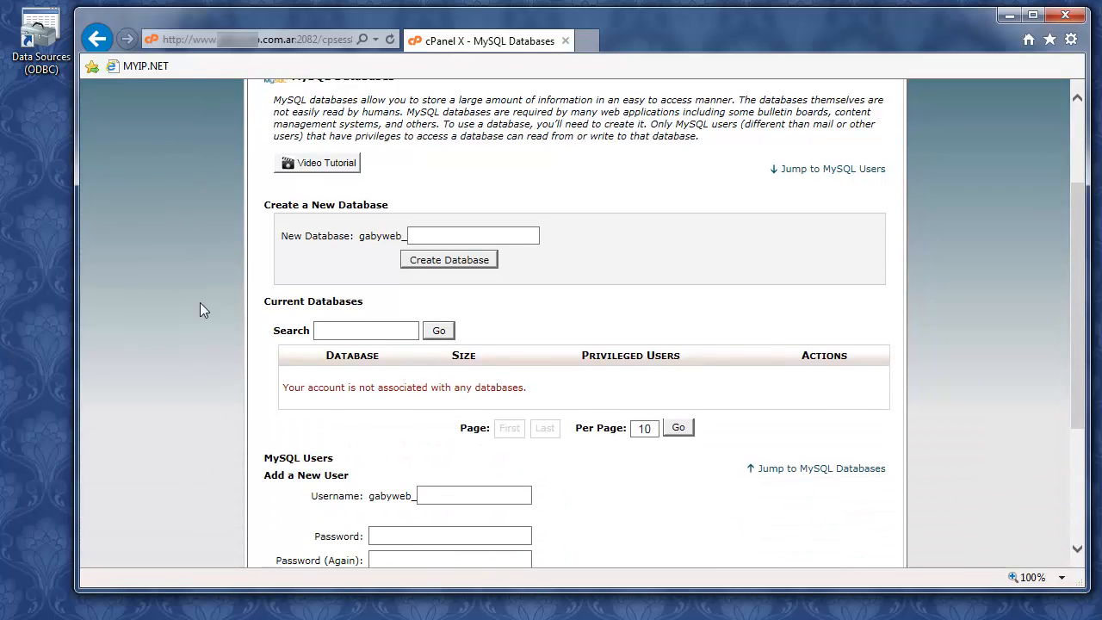
scroll(551, 379, "up", 3)
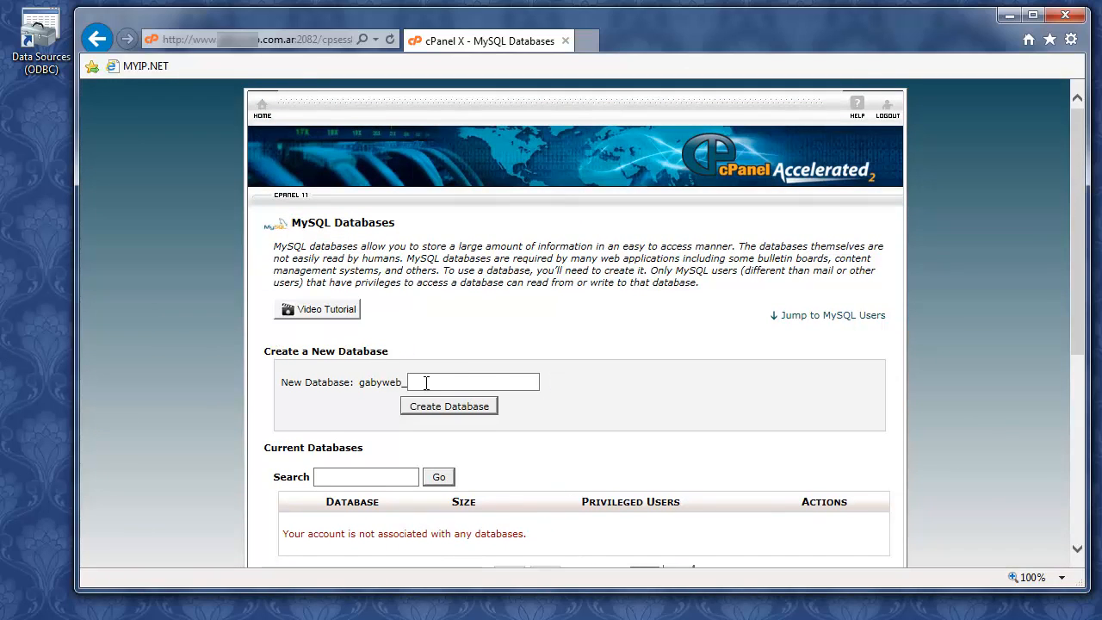
left_click(426, 383)
type("test")
left_click(442, 411)
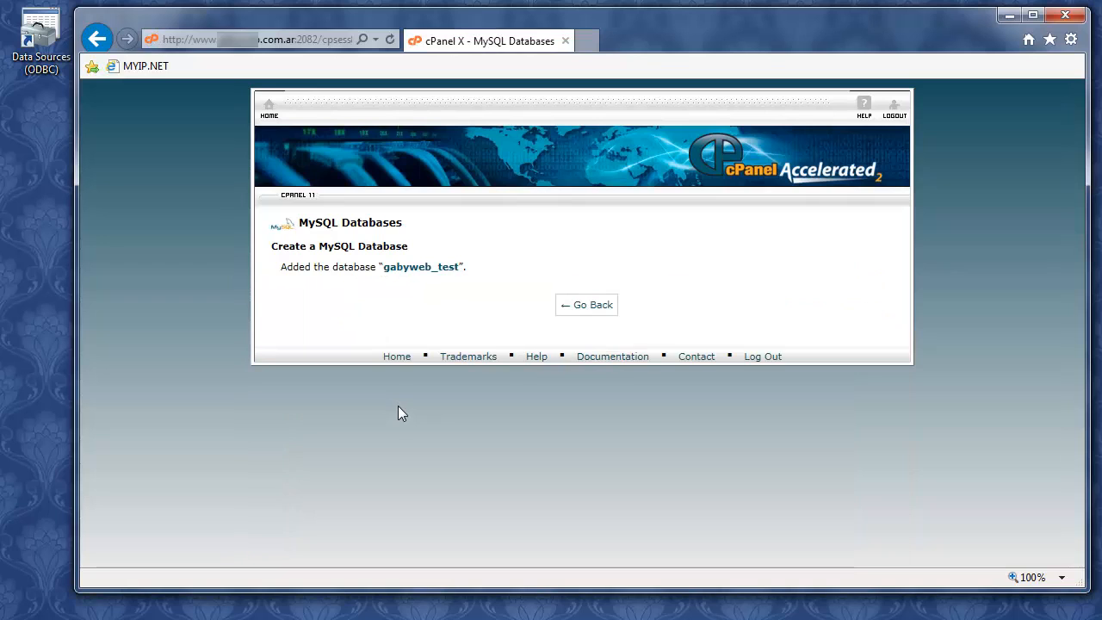
left_click(593, 315)
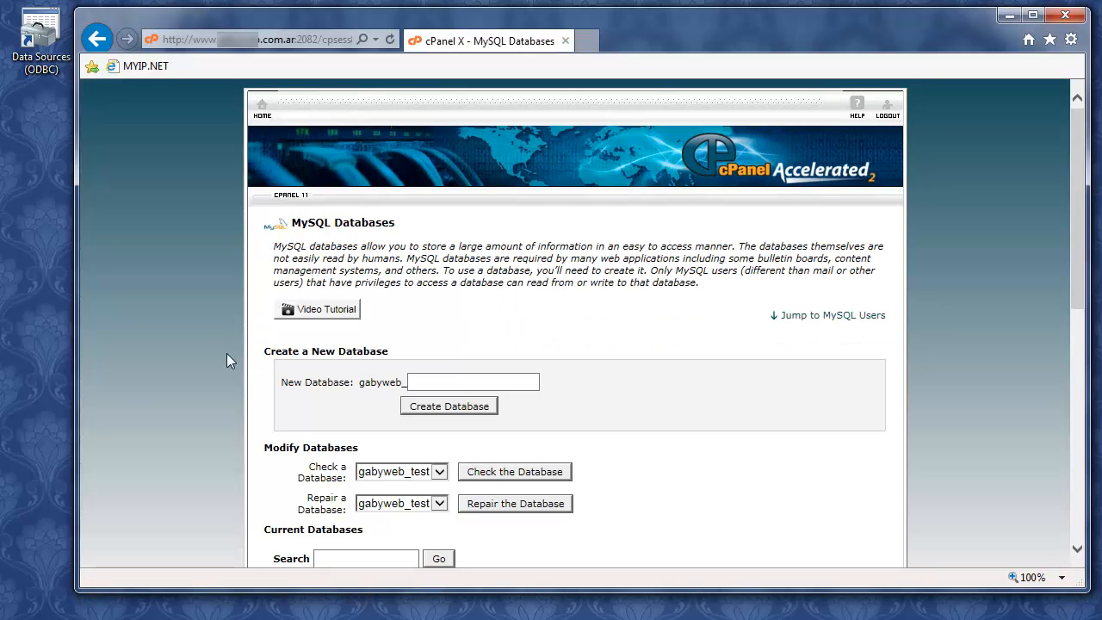
Create MySQL user gabyweb_user1 ('user1') with a pasted generated password, entered twice
scroll(233, 351, "down", 5)
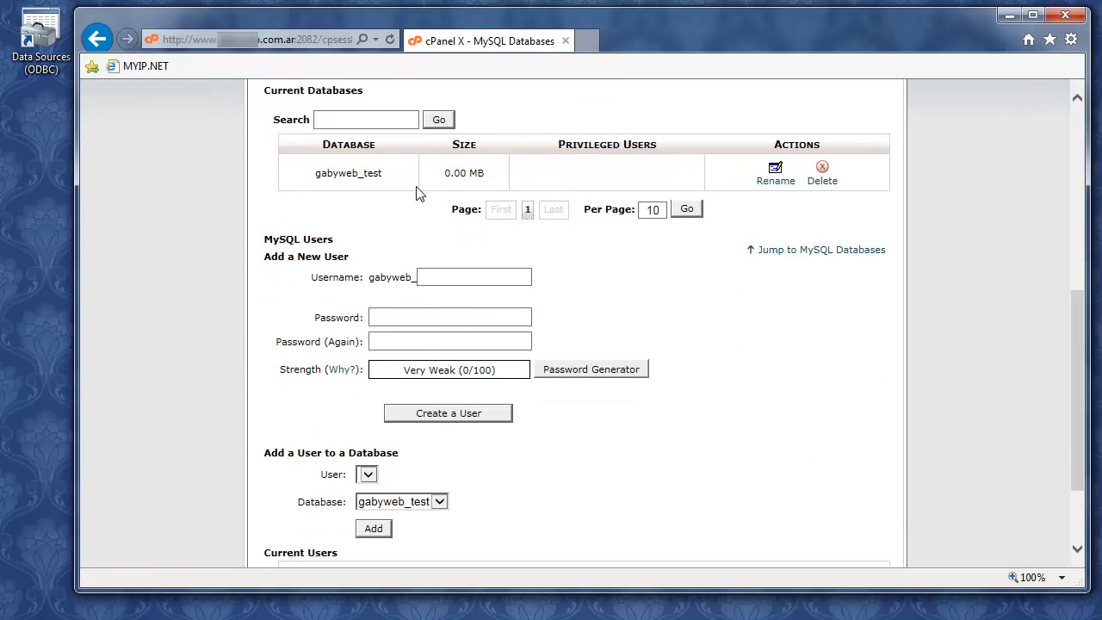
left_click(448, 277)
type("user1")
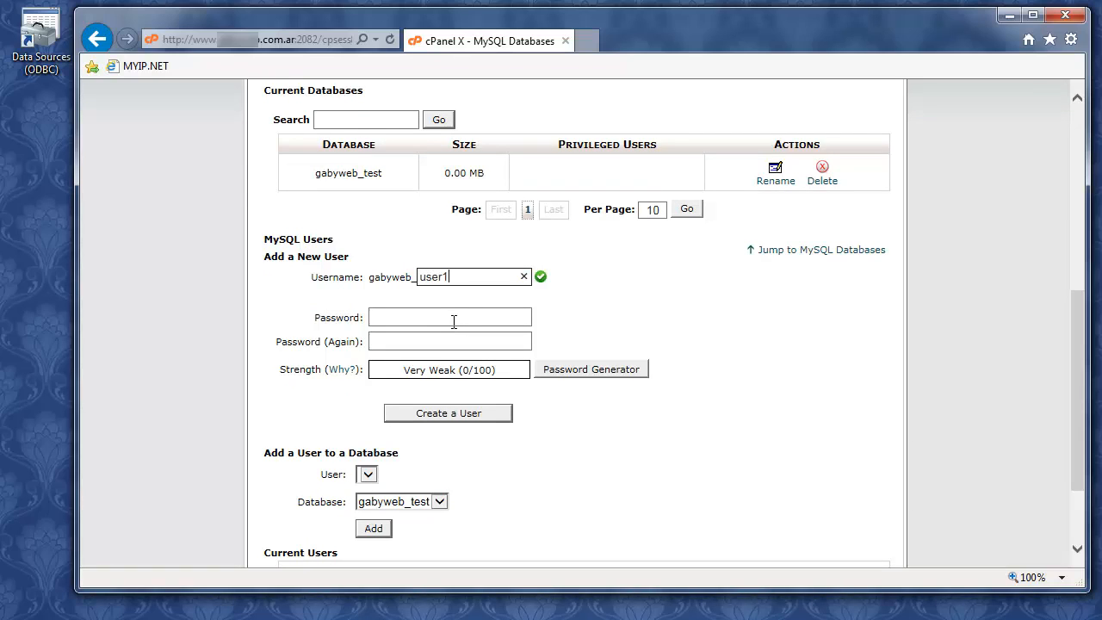
left_click(454, 321)
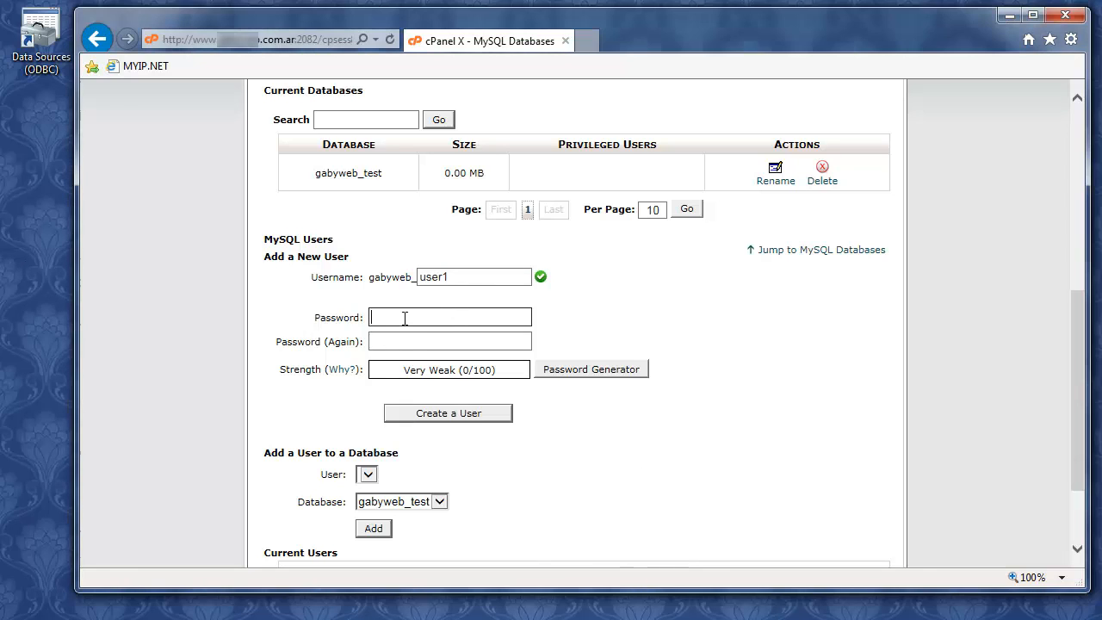
key("ctrl+v")
left_click(491, 344)
key("ctrl+v")
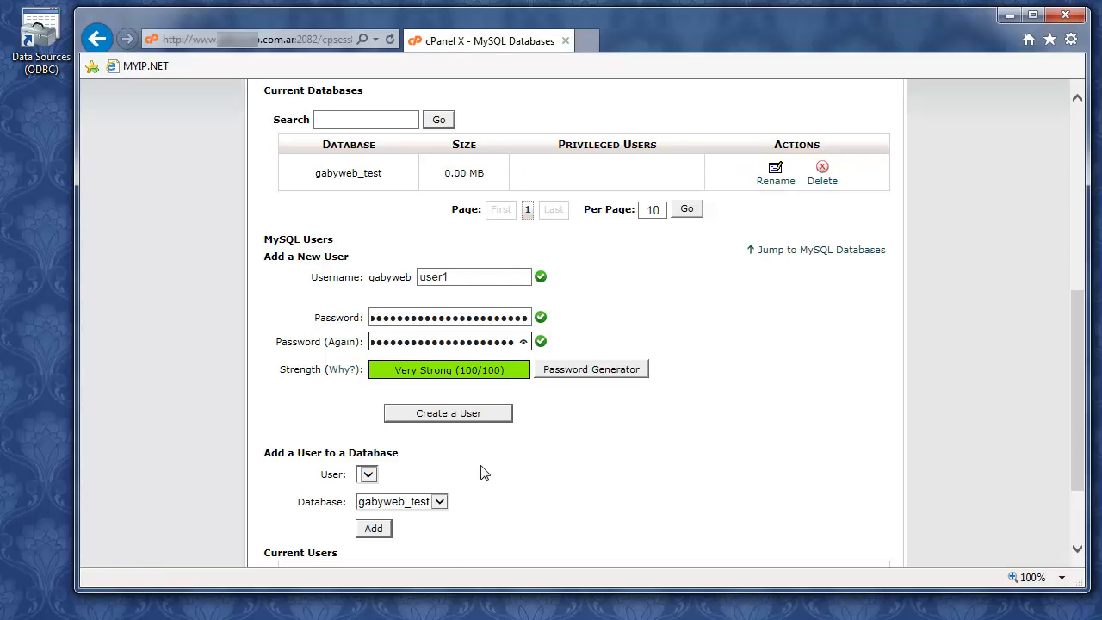
left_click(448, 415)
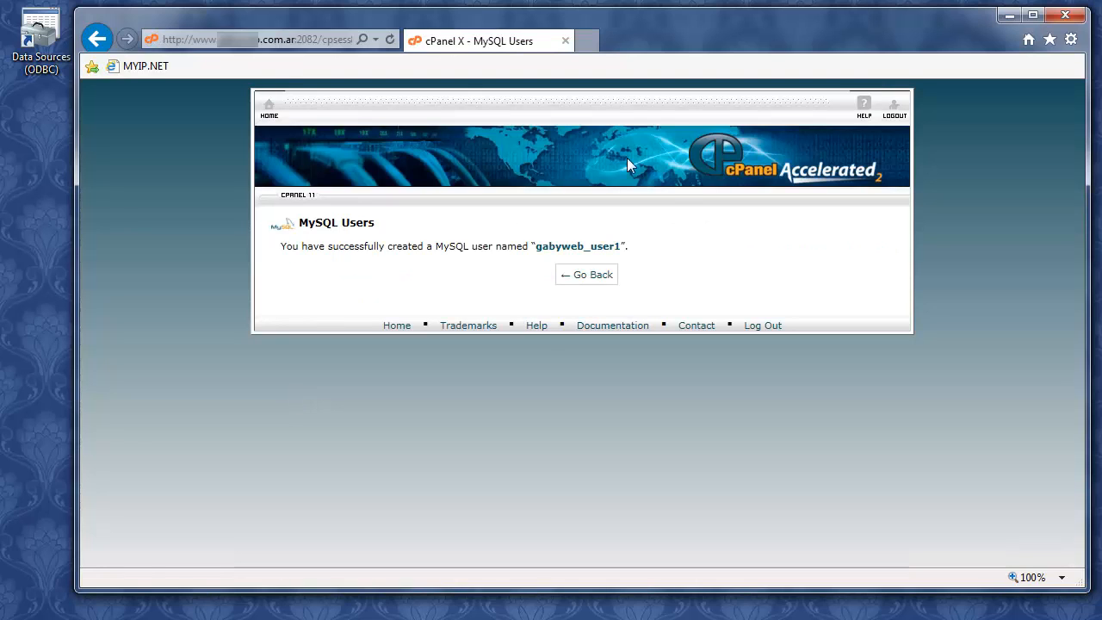
left_click(579, 275)
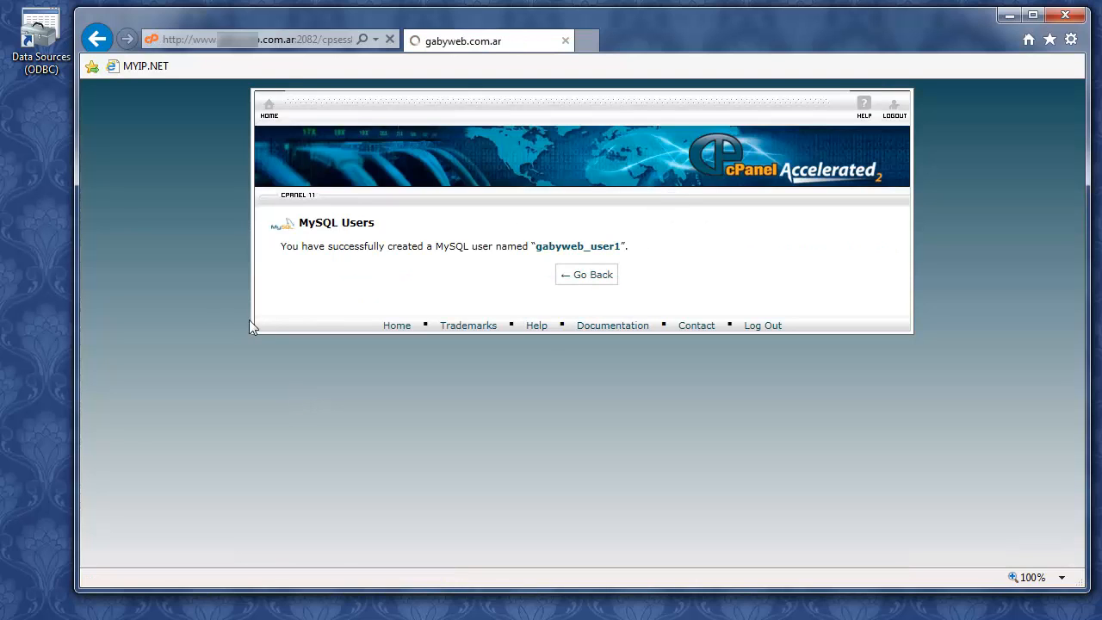
Under Add a User to a Database, pair gabyweb_user1 with gabyweb_test and add it
scroll(206, 310, "down", 10)
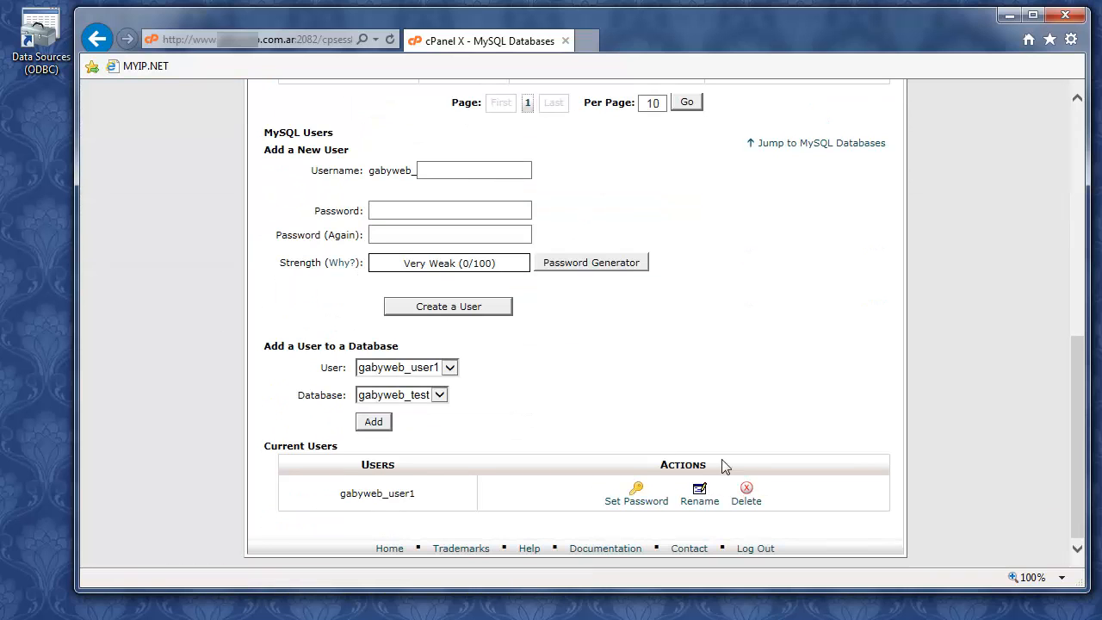
scroll(257, 392, "up", 3)
scroll(256, 392, "up", 3)
scroll(256, 392, "down", 2)
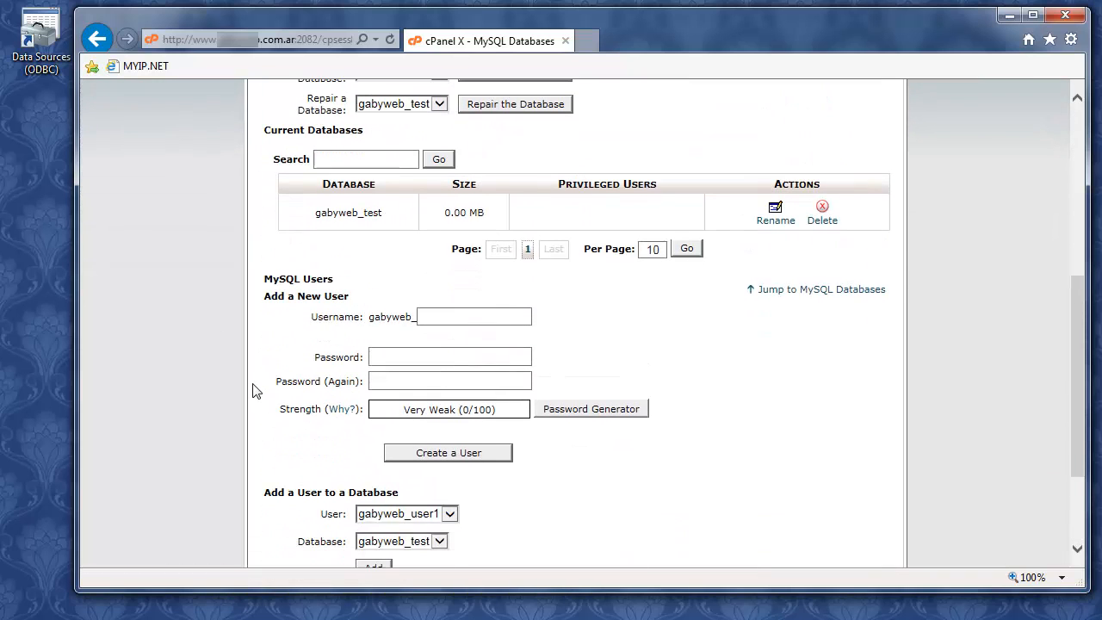
scroll(257, 392, "down", 1)
scroll(255, 390, "down", 2)
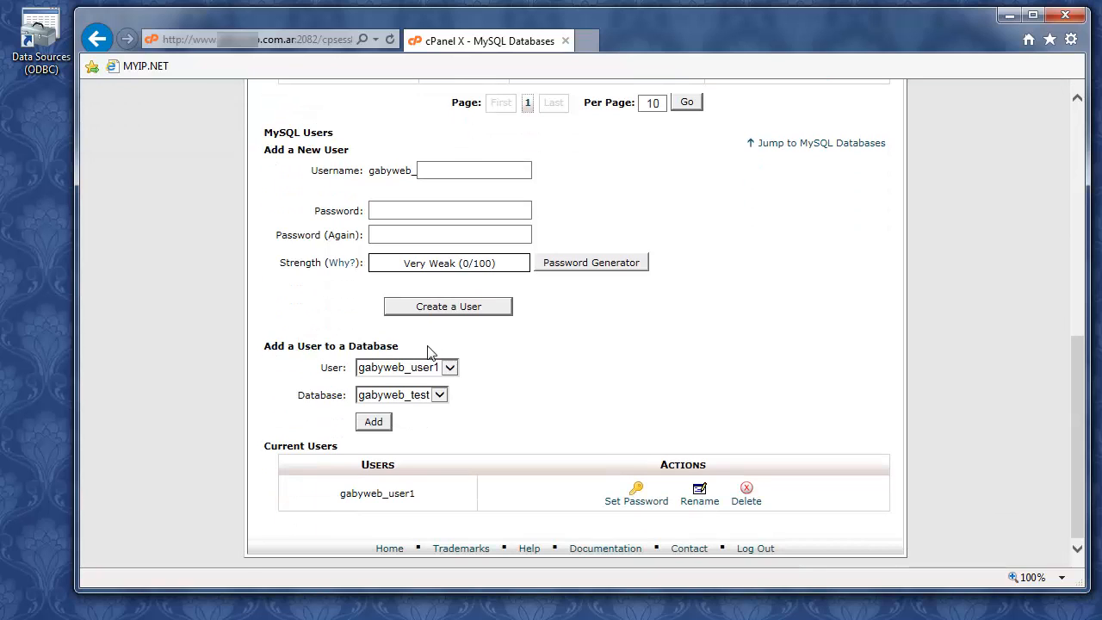
scroll(431, 353, "up", 2)
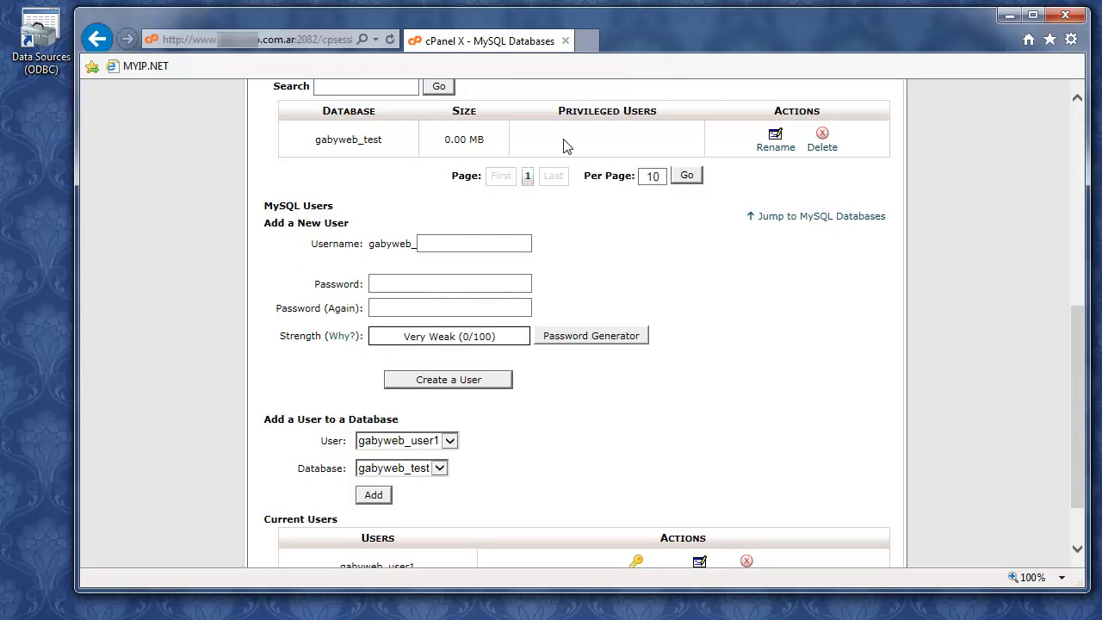
scroll(347, 283, "down", 2)
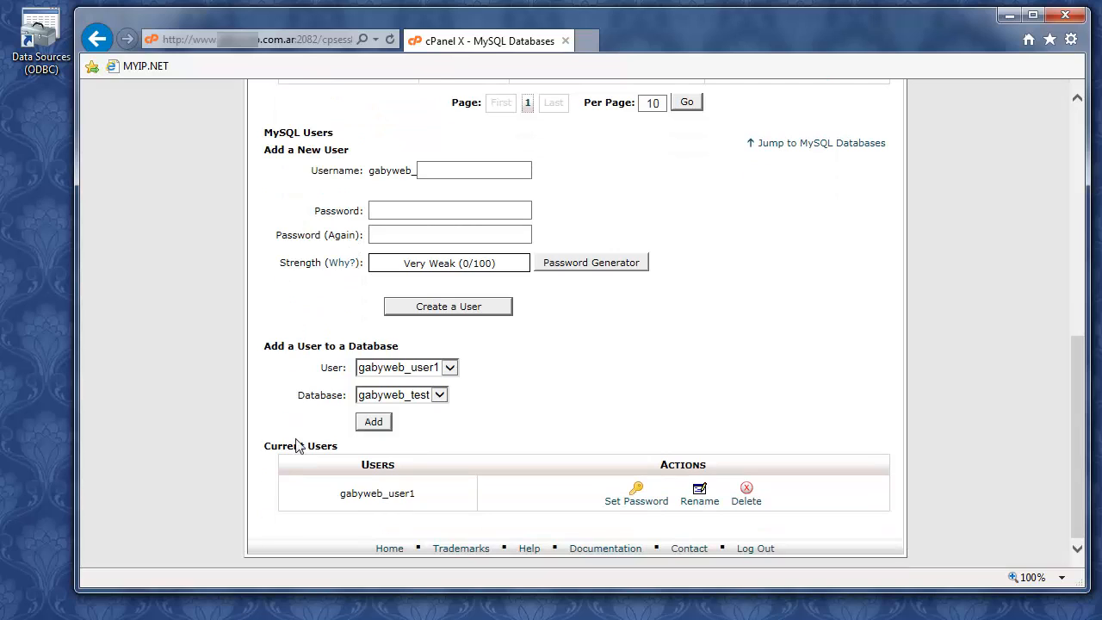
left_click(451, 367)
left_click(545, 372)
left_click(442, 395)
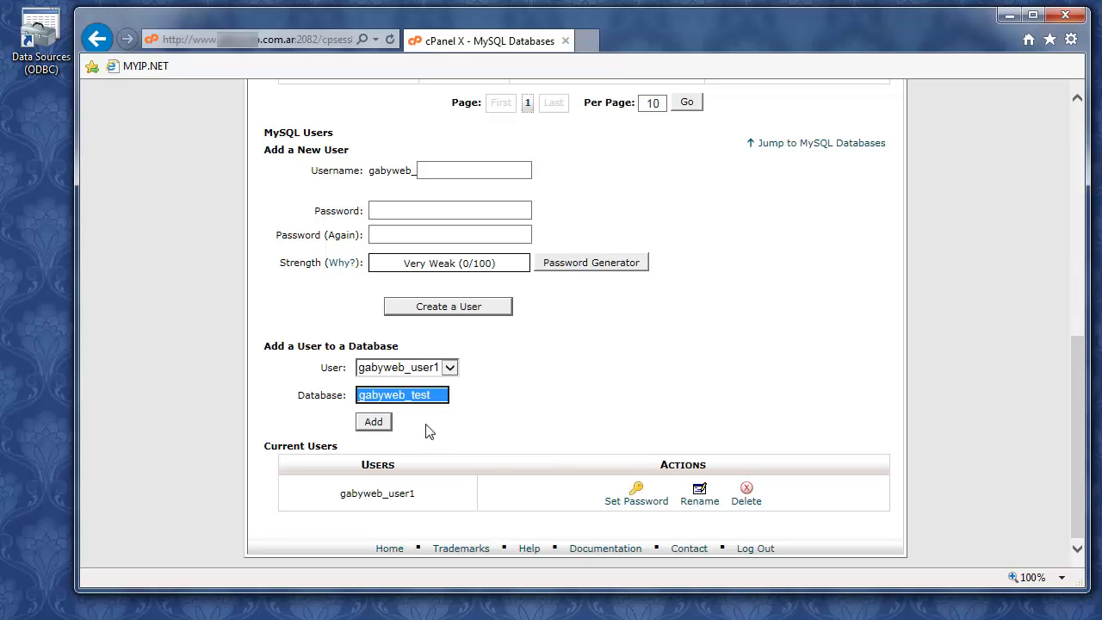
left_click(442, 426)
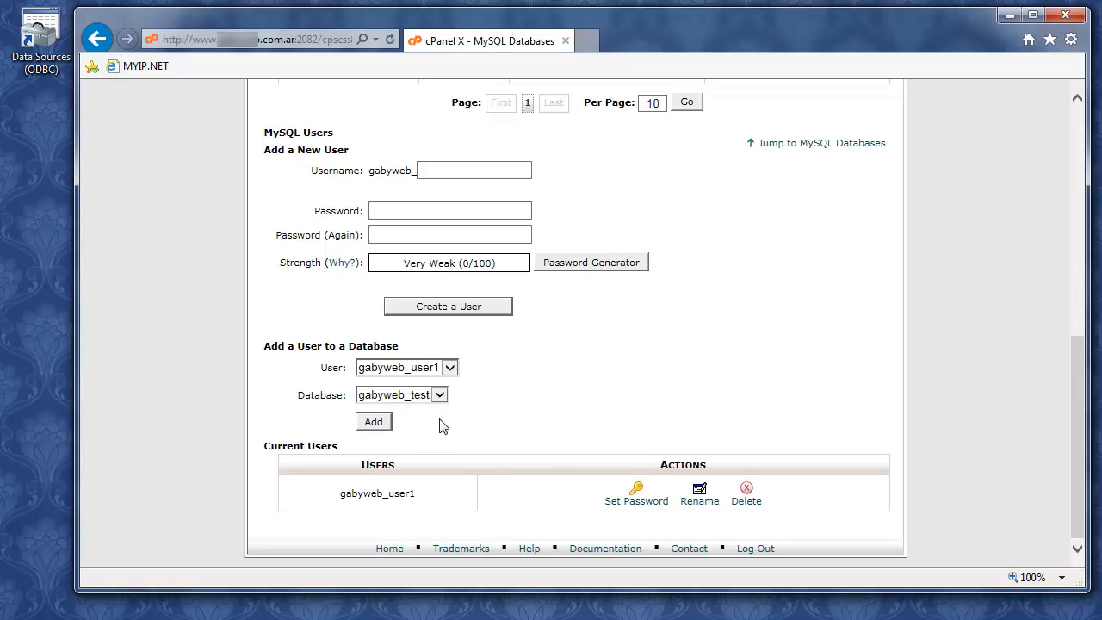
left_click(373, 422)
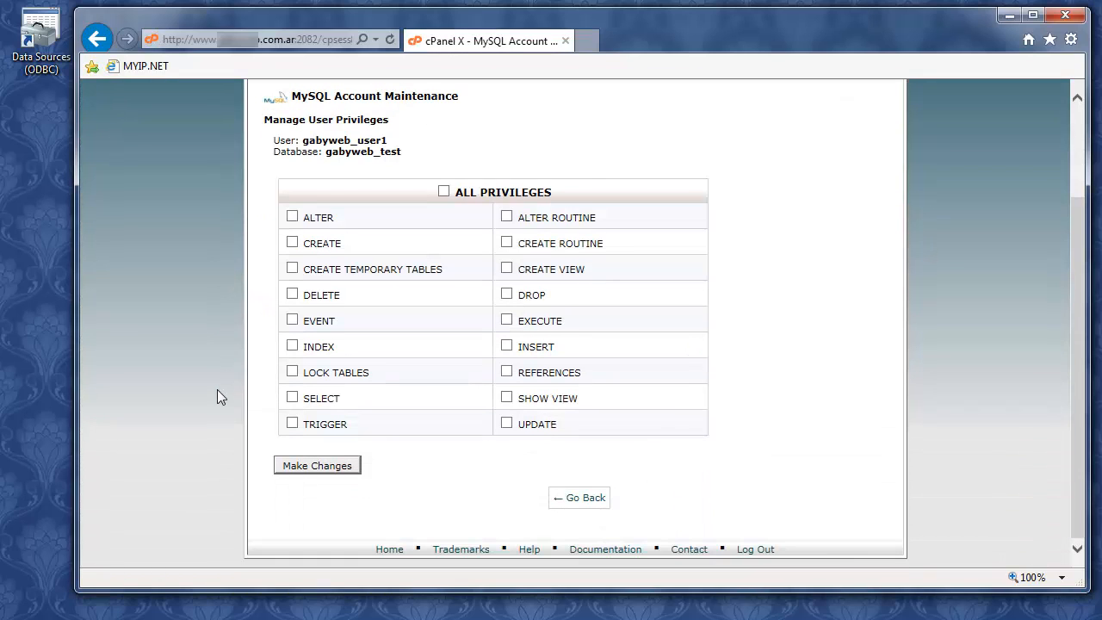
Tick ALL PRIVILEGES for gabyweb_user1 on gabyweb_test and save the changes
left_click(443, 191)
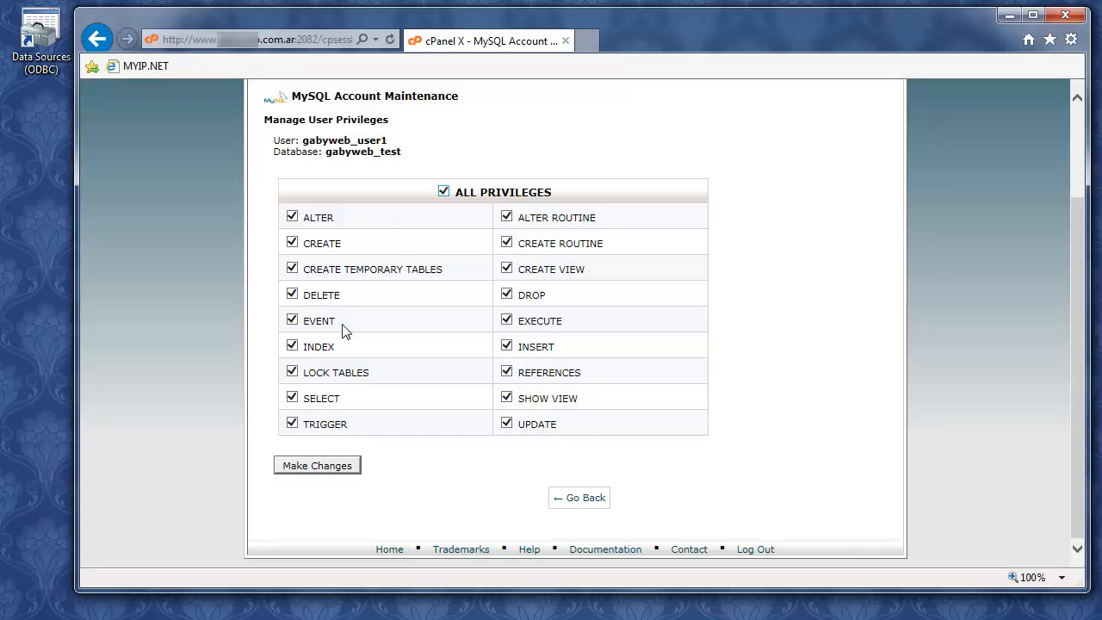
left_click(324, 466)
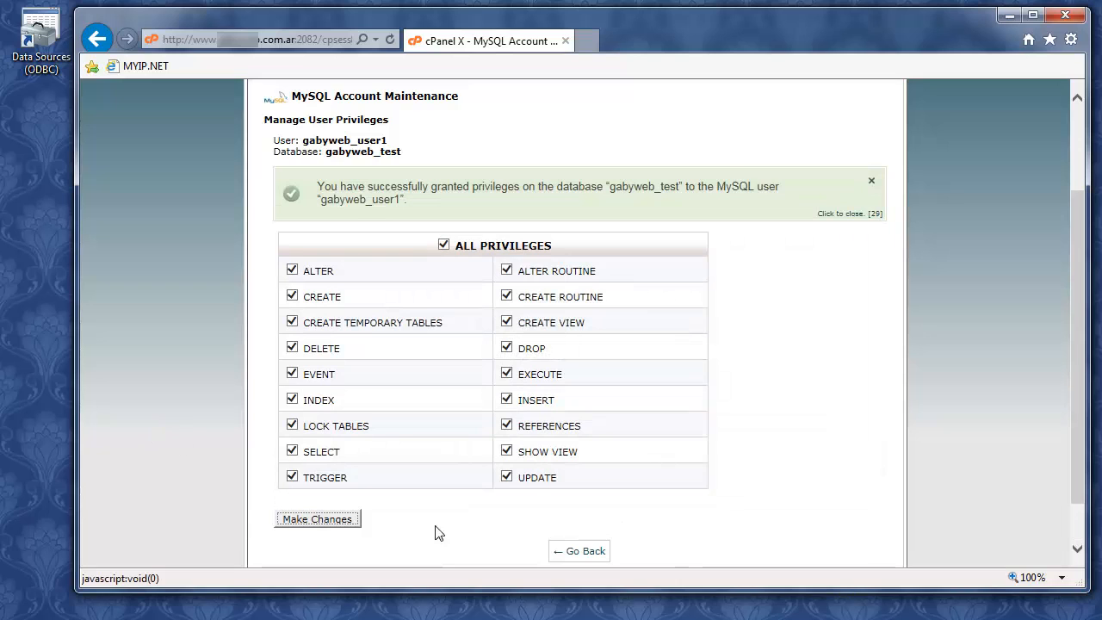
left_click(581, 555)
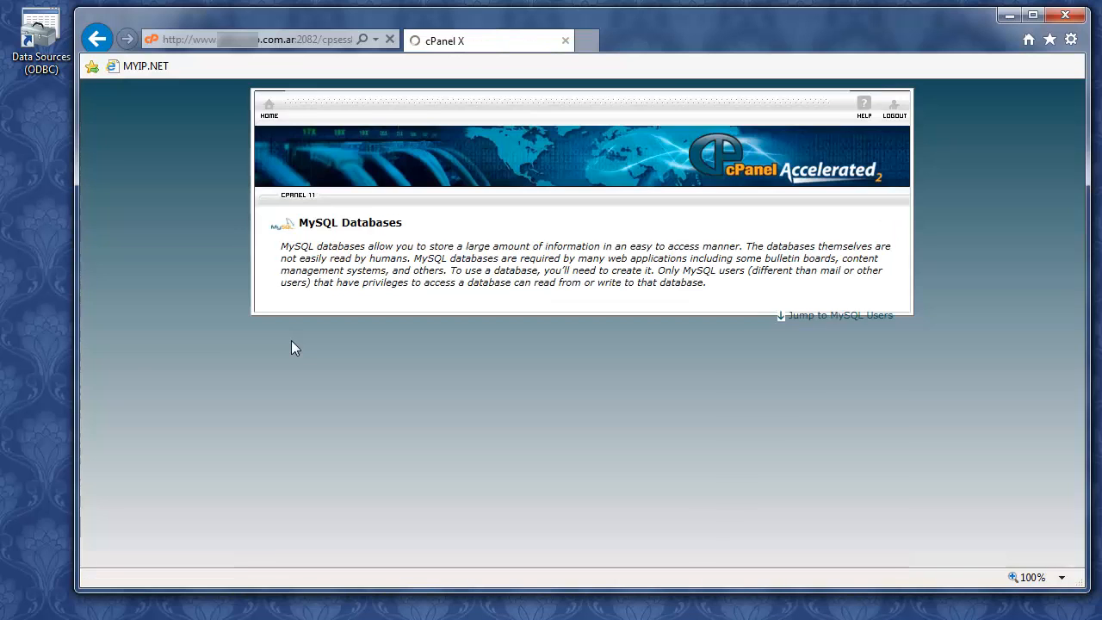
Review the MySQL Databases page, then return to the cPanel home page
scroll(210, 347, "down", 3)
scroll(209, 345, "down", 2)
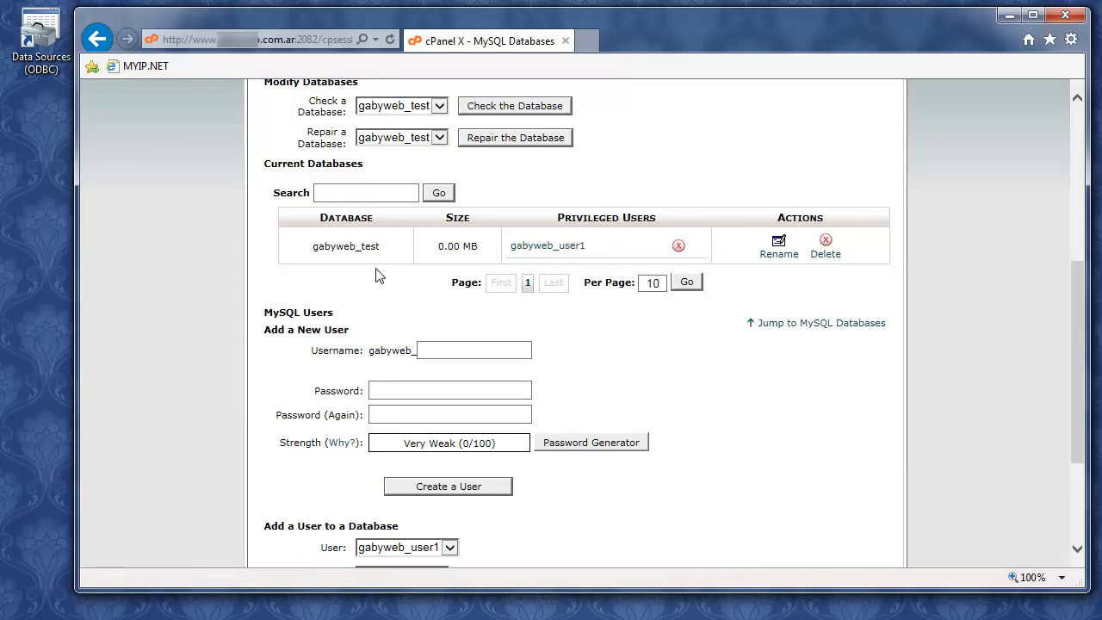
scroll(532, 305, "down", 3)
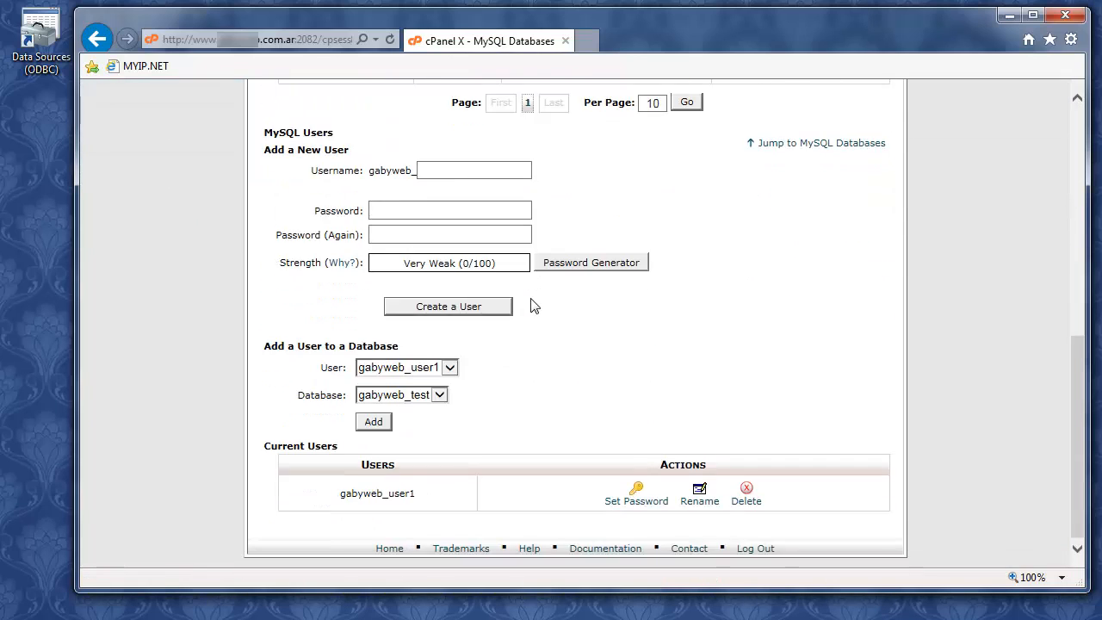
scroll(532, 305, "up", 10)
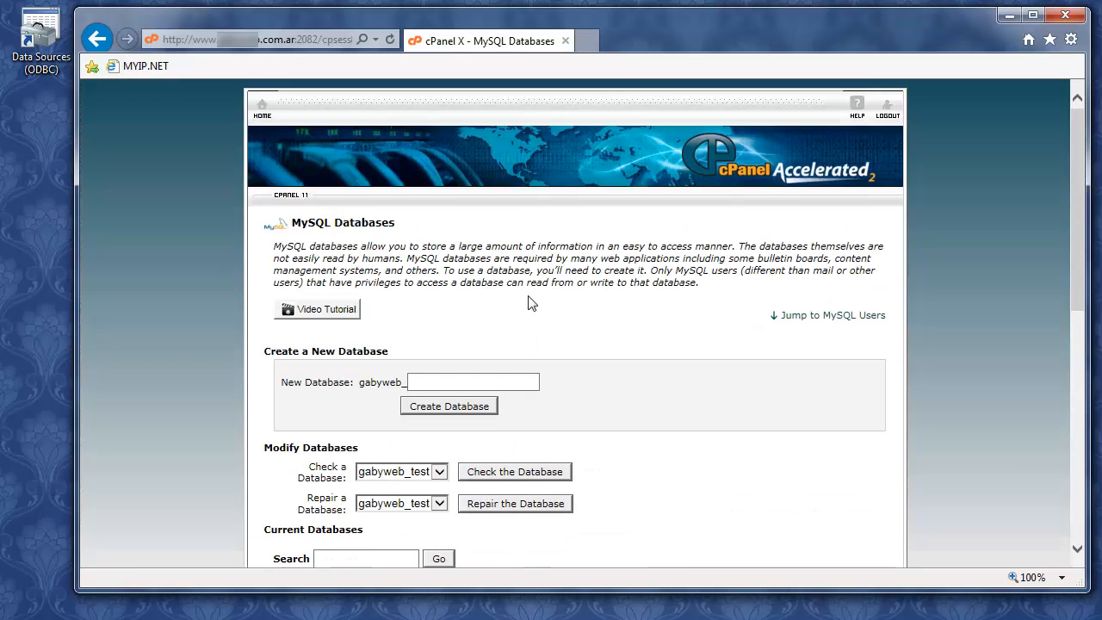
scroll(531, 303, "down", 7)
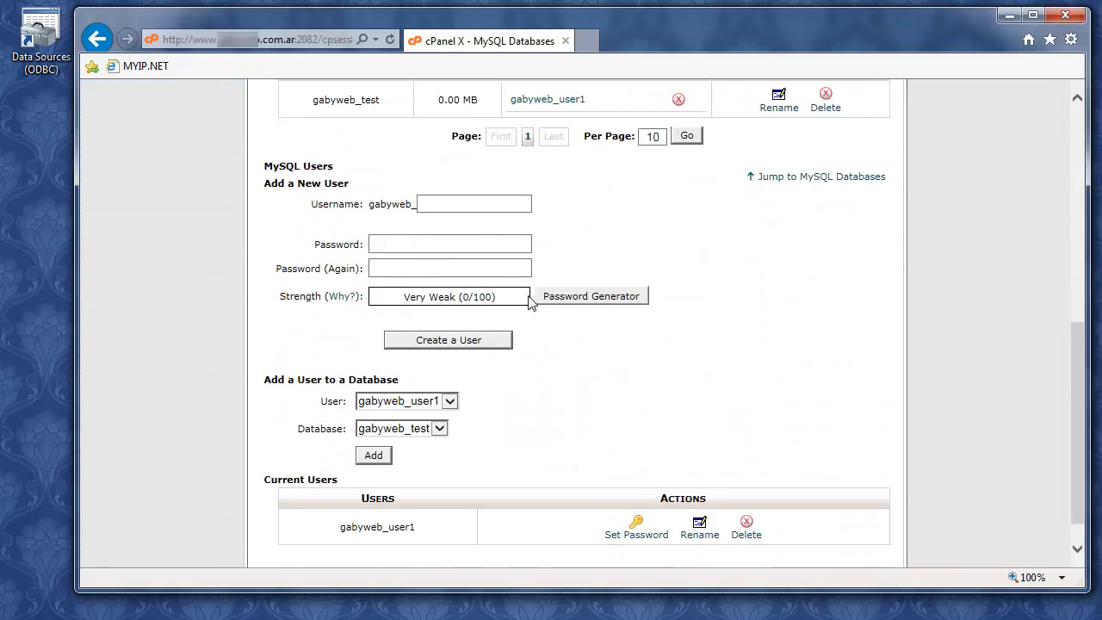
scroll(531, 305, "up", 7)
left_click(264, 106)
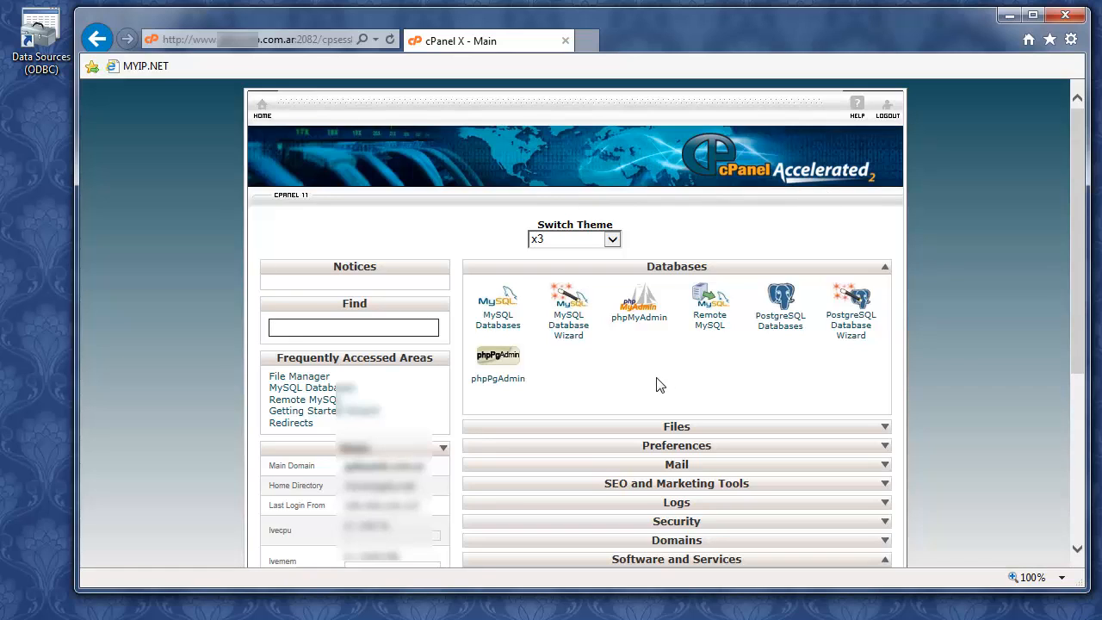
Launch phpMyAdmin and open the gabyweb_test database from the left navigation tree
left_click(639, 317)
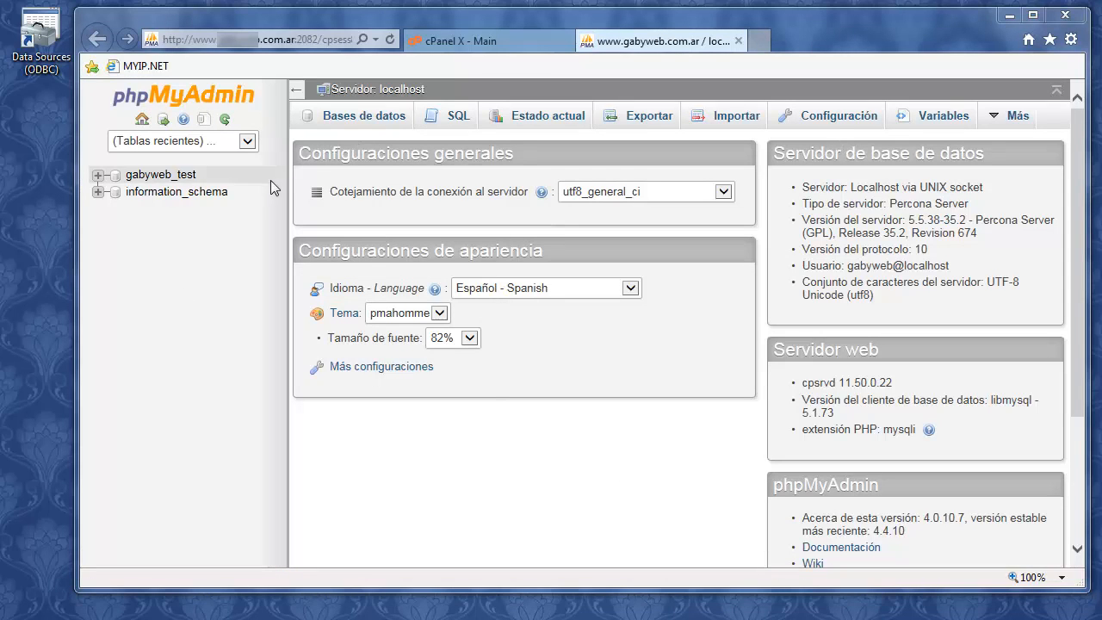
left_click(248, 142)
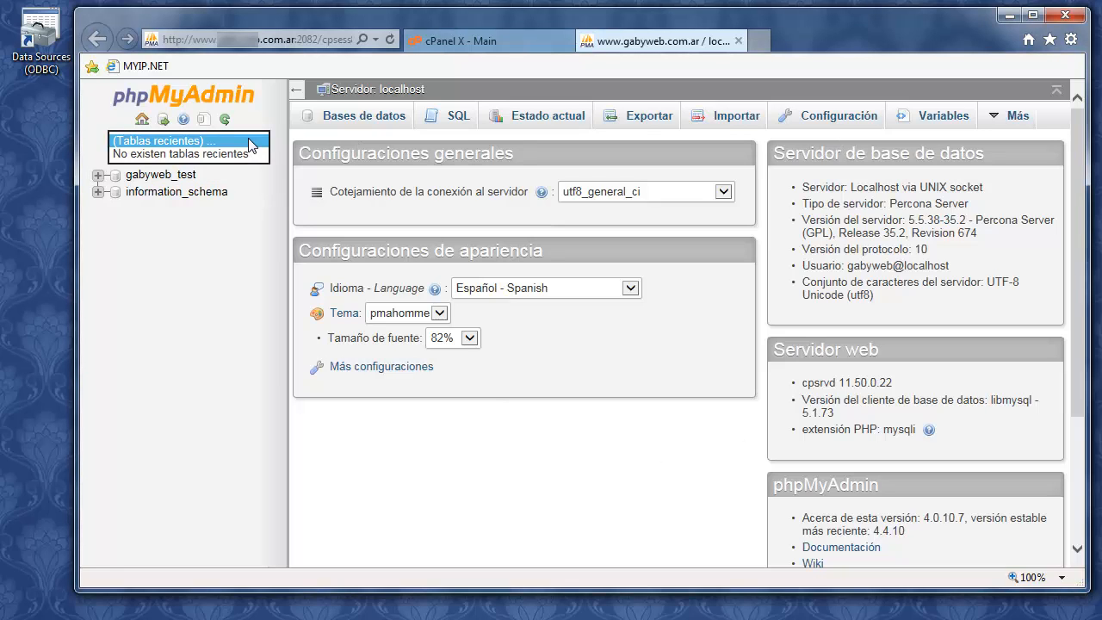
left_click(272, 108)
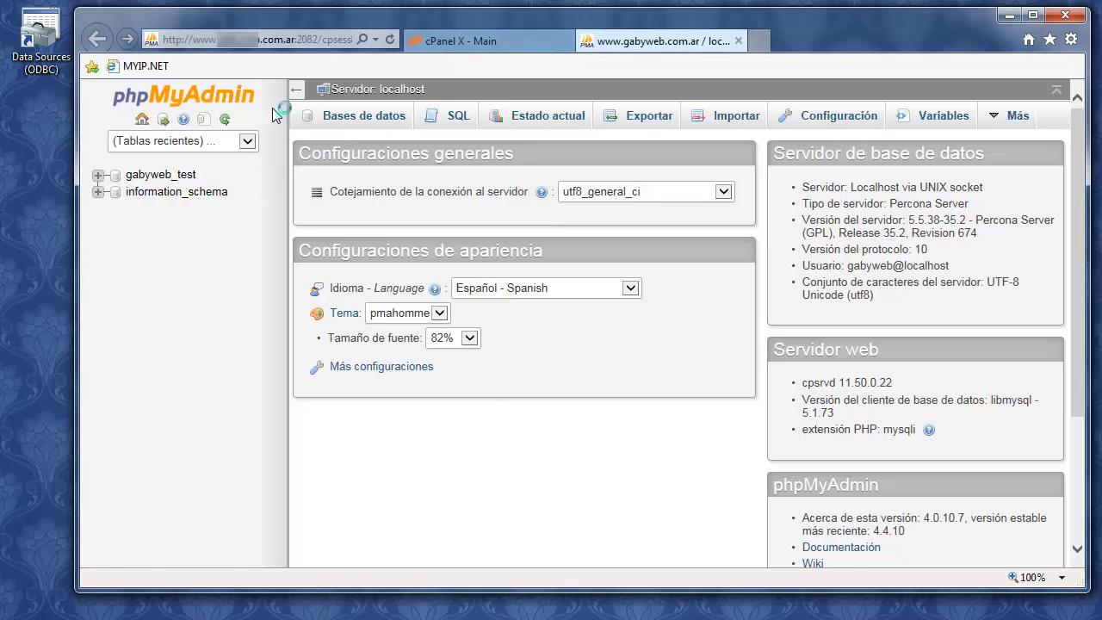
left_click(99, 177)
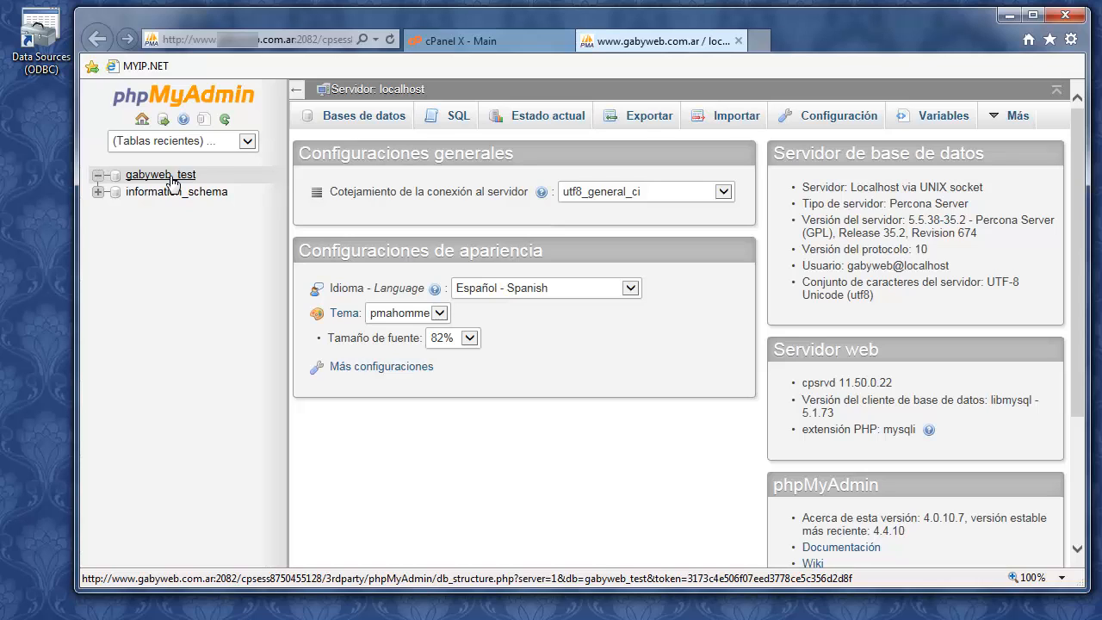
left_click(171, 178)
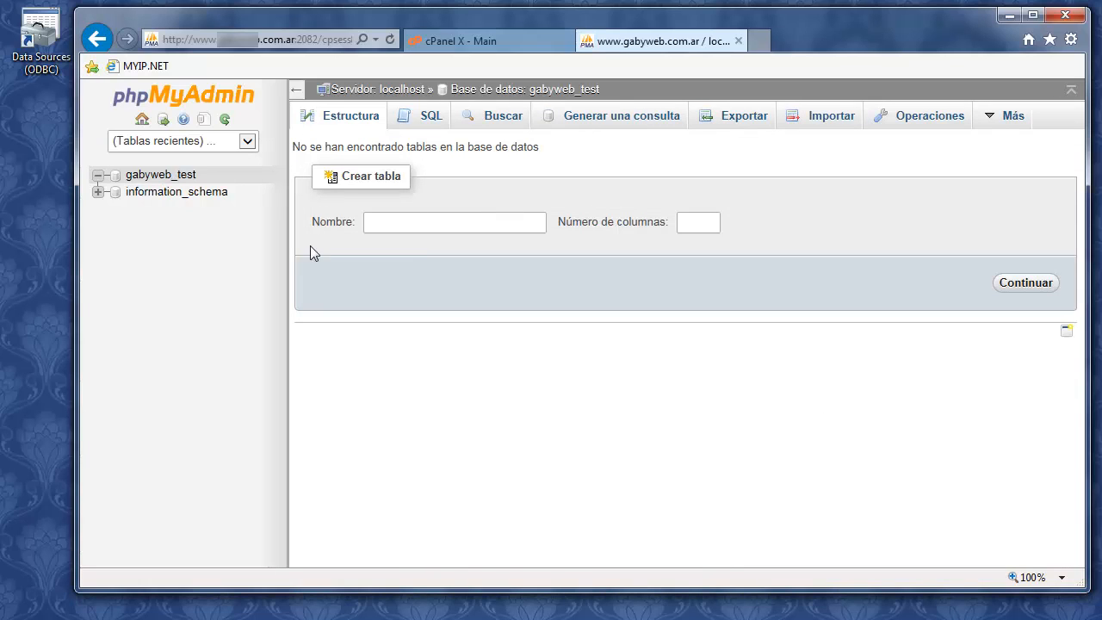
Start table tabla1 and define its first column Nobre as VARCHAR(20)
left_click(405, 225)
left_click(1004, 291)
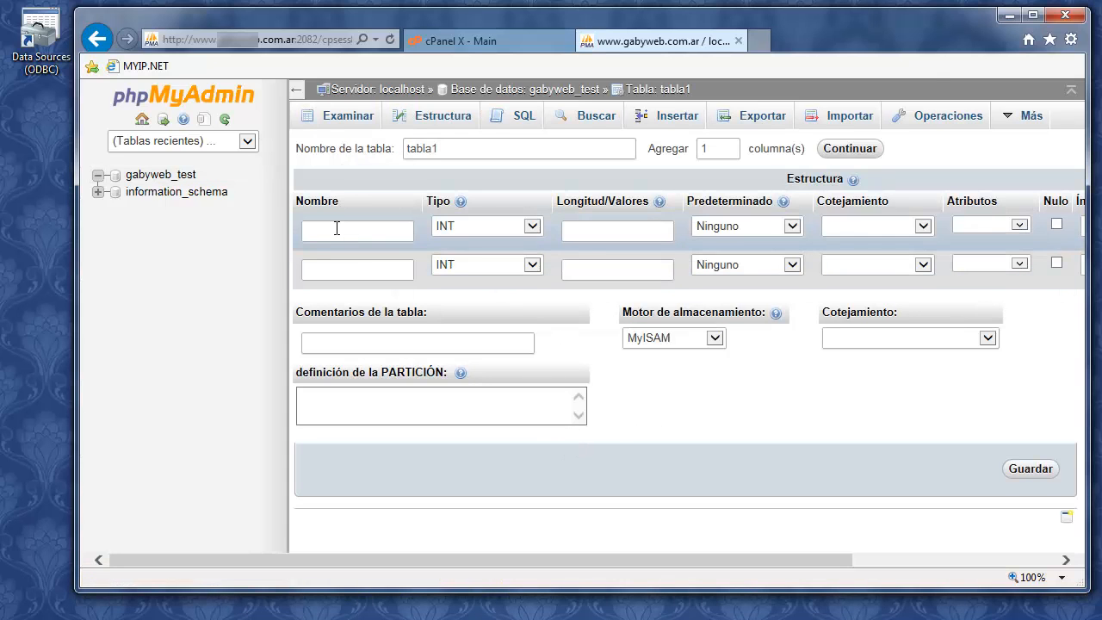
left_click(337, 235)
type("Nobre")
left_click(531, 227)
left_click(522, 238)
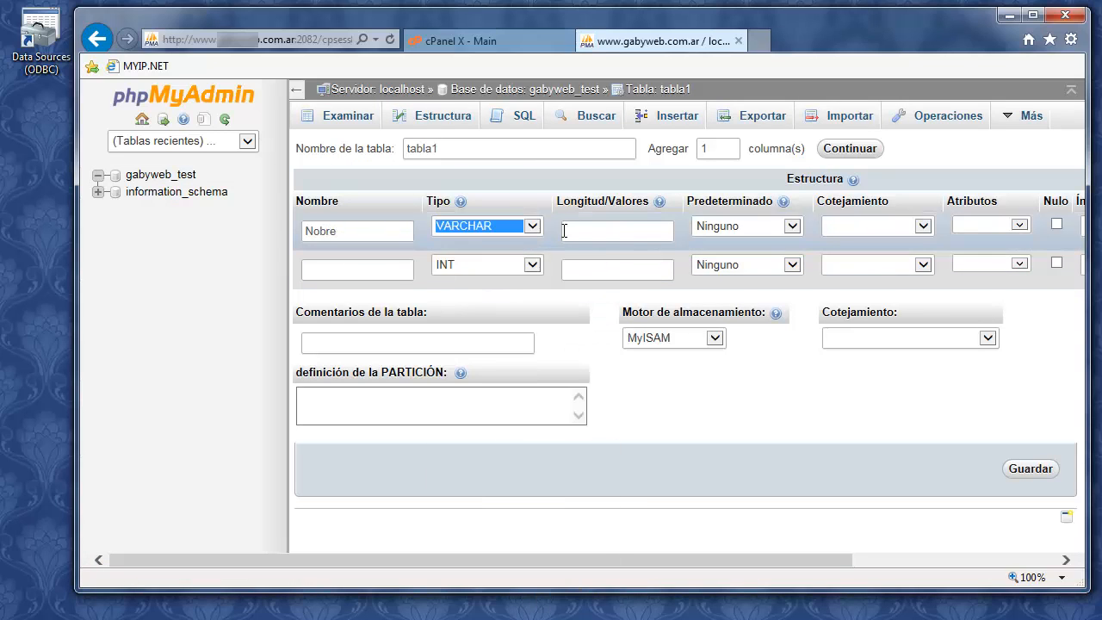
left_click(564, 231)
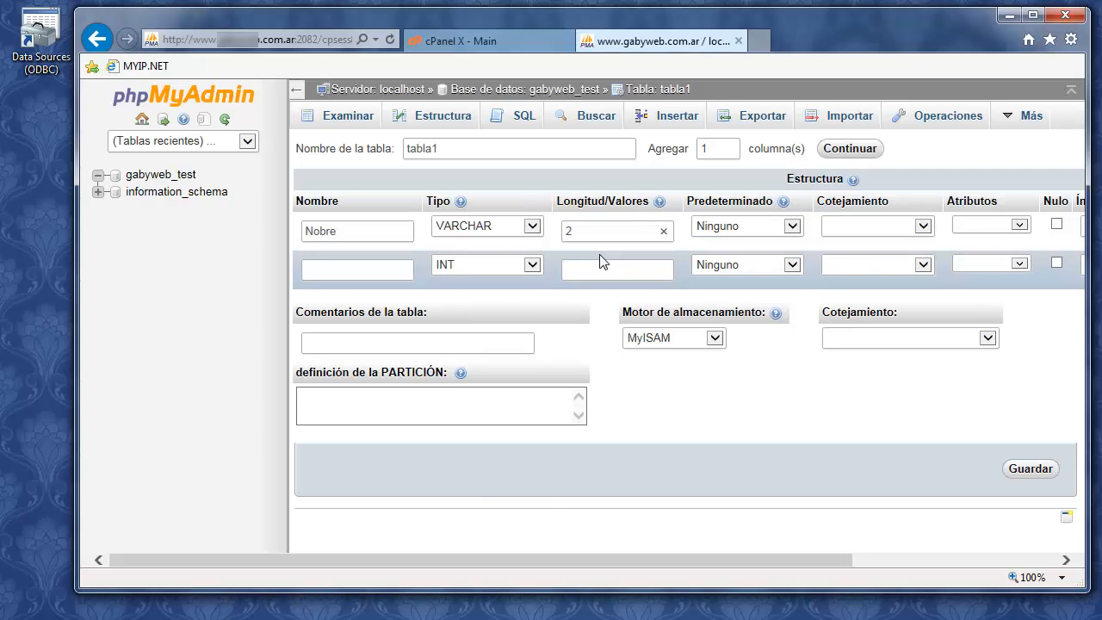
type("20")
Add column Apellido as VARCHAR(20) and set Nobre's index to PRIMARY
left_click(386, 267)
type("Apellido")
left_click(490, 271)
left_click(470, 238)
left_click(622, 268)
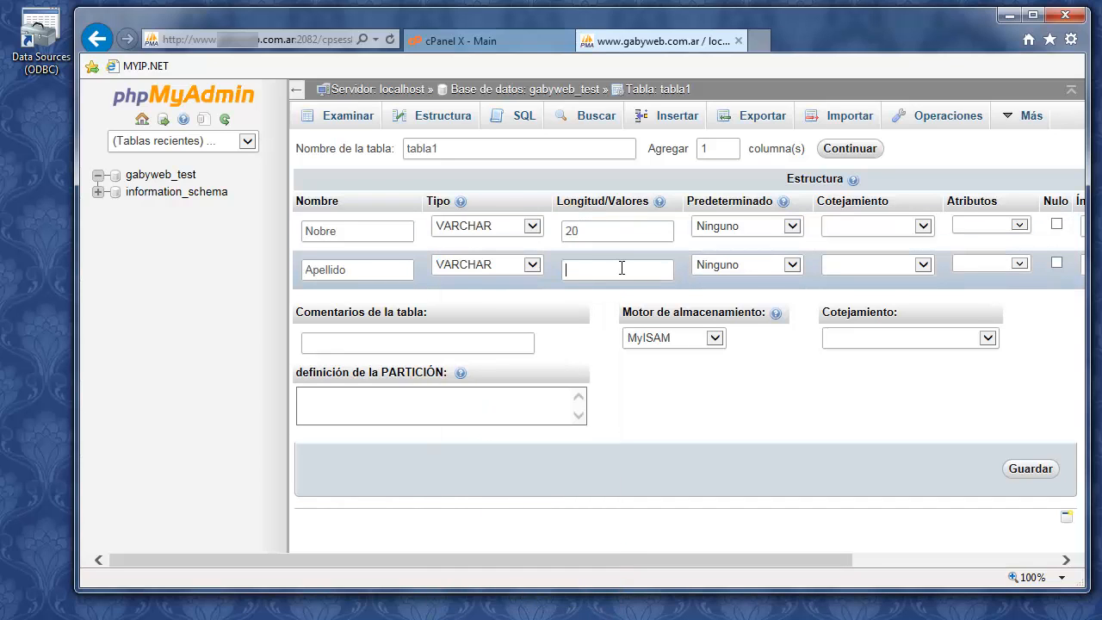
type("20")
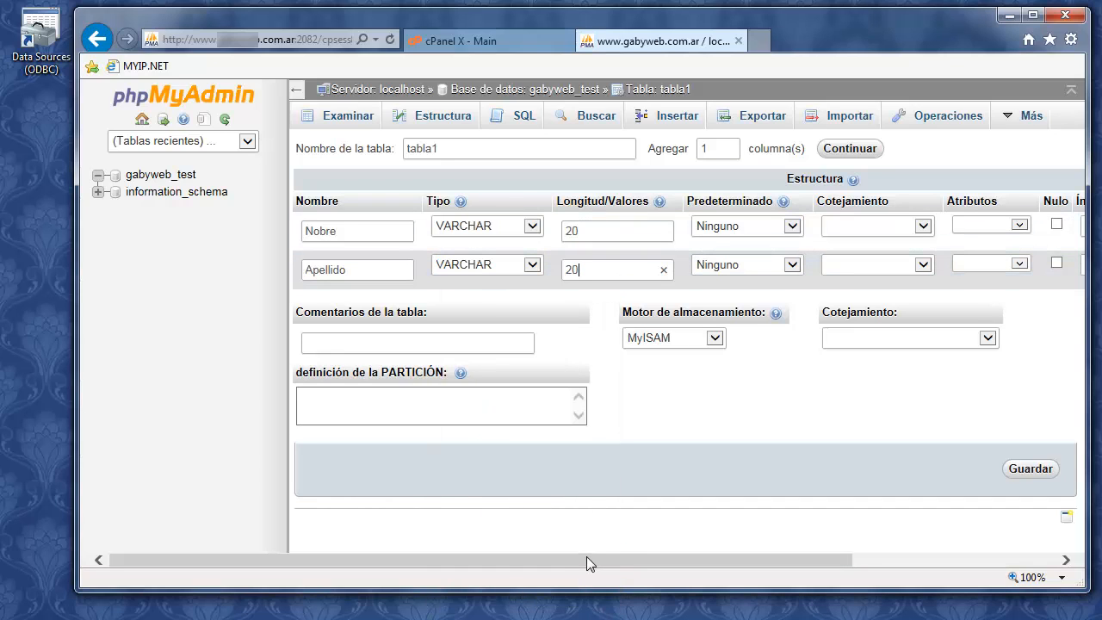
left_click_drag(587, 557, 509, 565)
left_click_drag(604, 555, 911, 544)
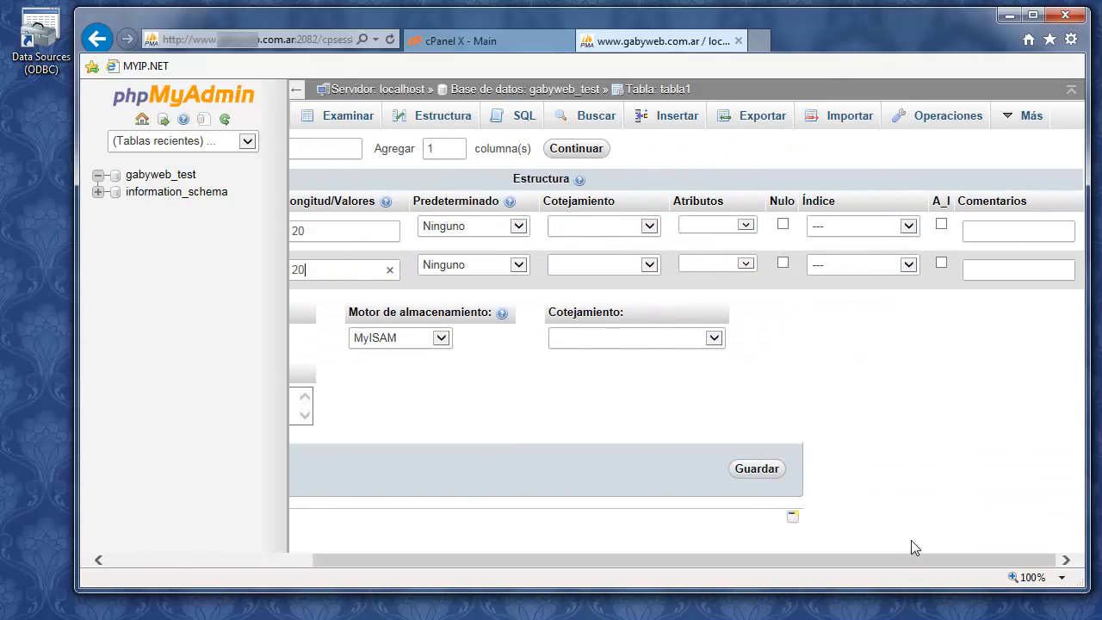
left_click(911, 226)
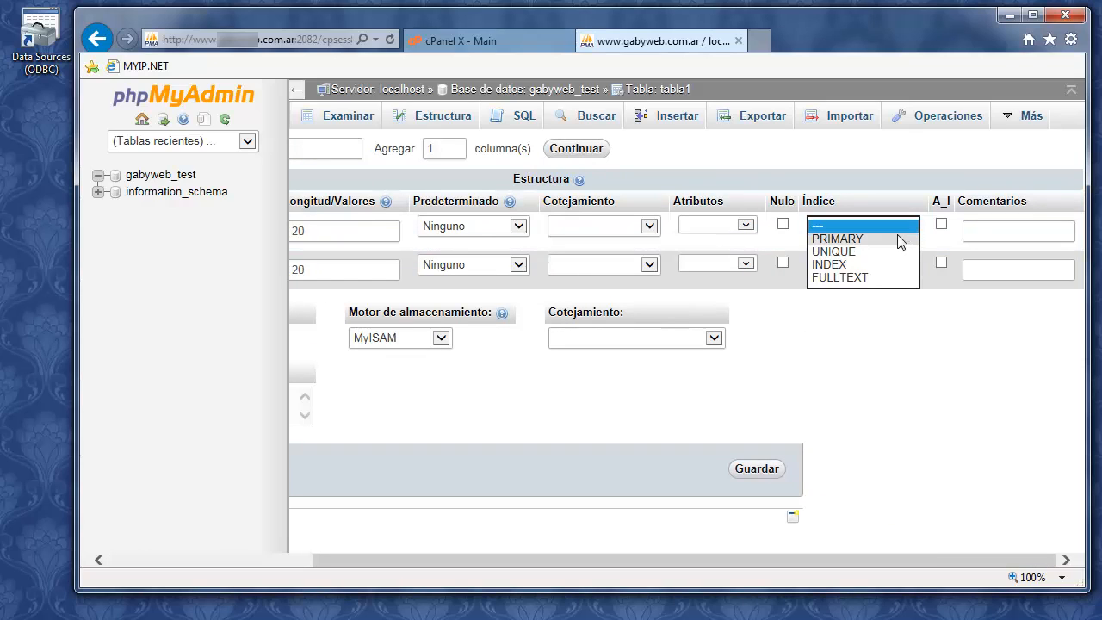
left_click(900, 241)
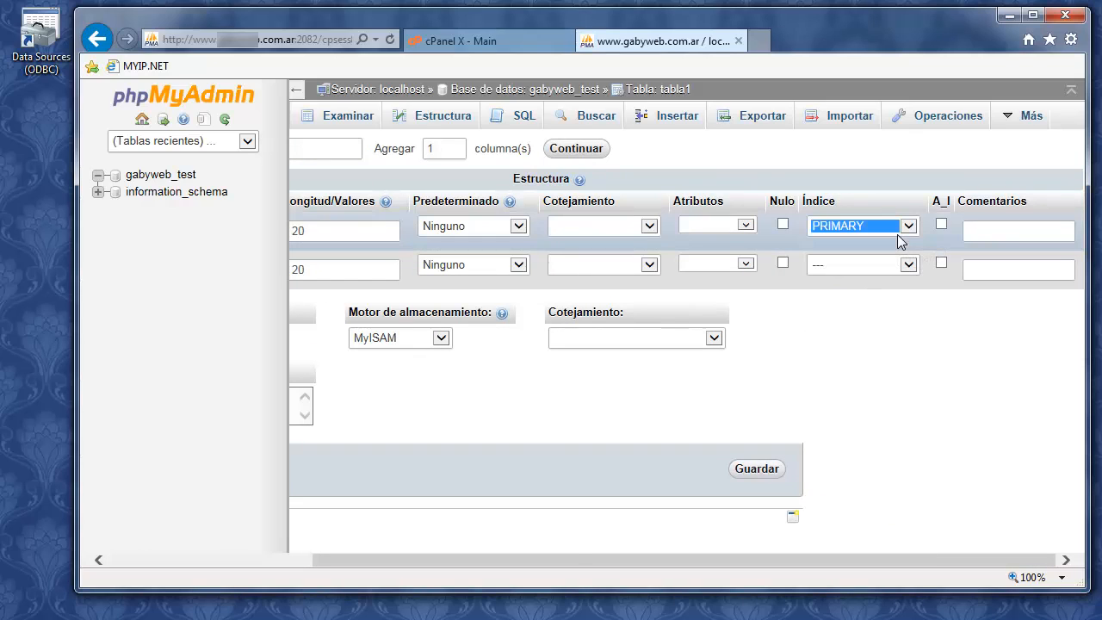
left_click_drag(566, 560, 726, 517)
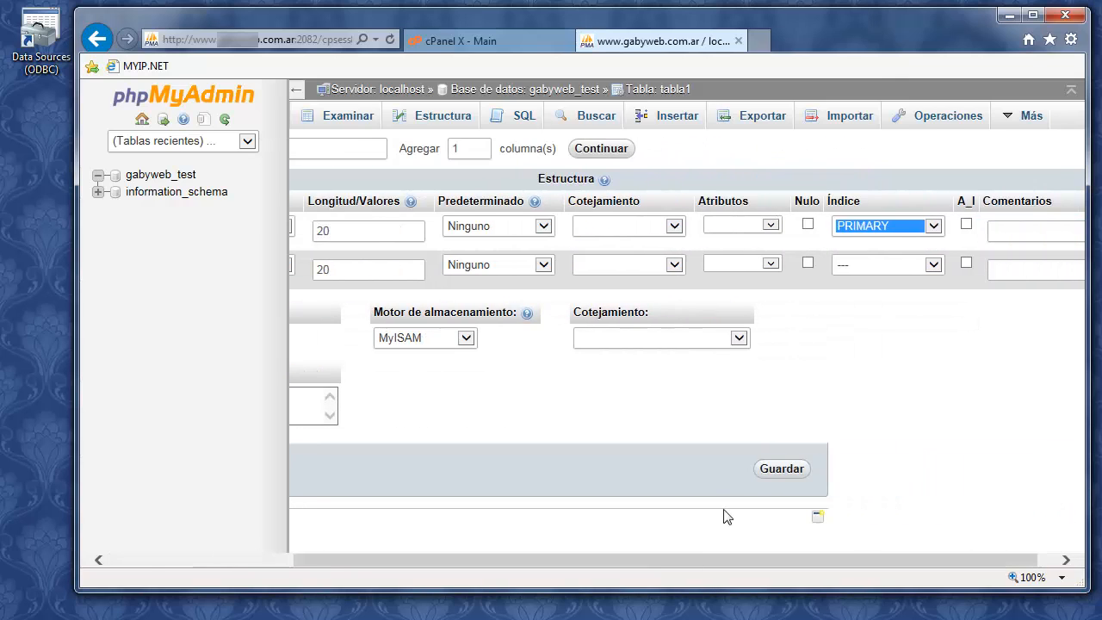
Save tabla1 and expand its Columnas and Índices in the navigation tree
left_click(769, 471)
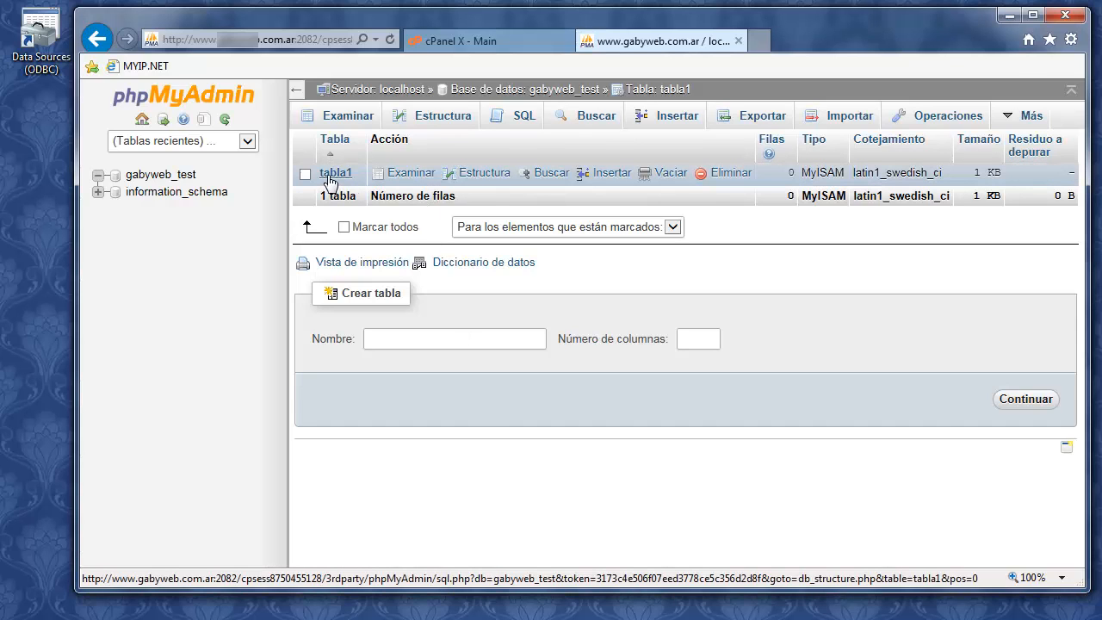
left_click(140, 176)
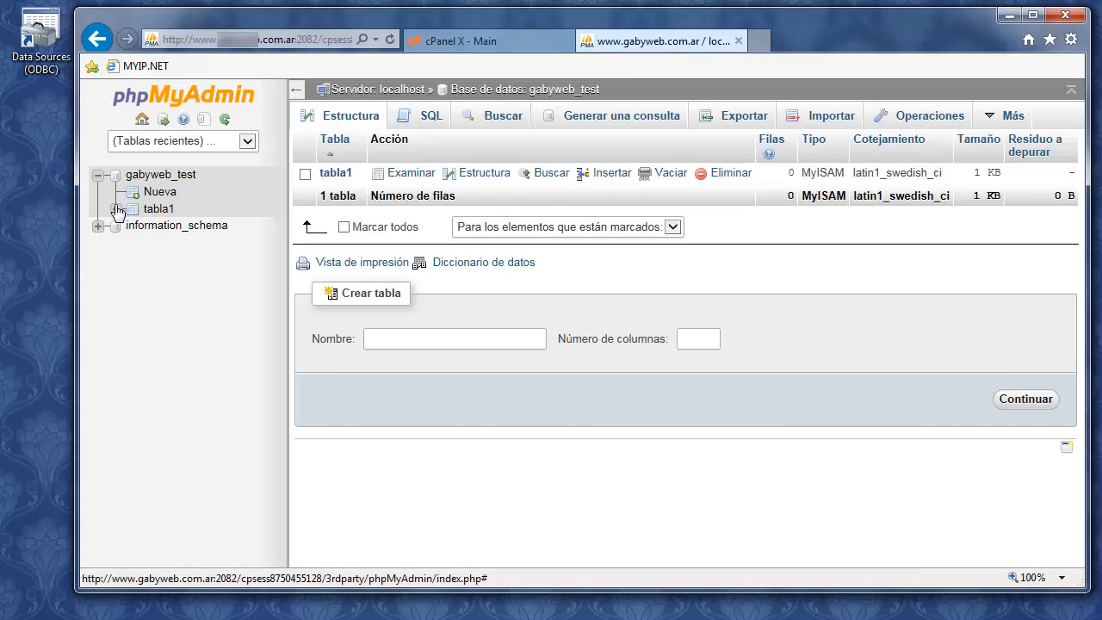
left_click(117, 209)
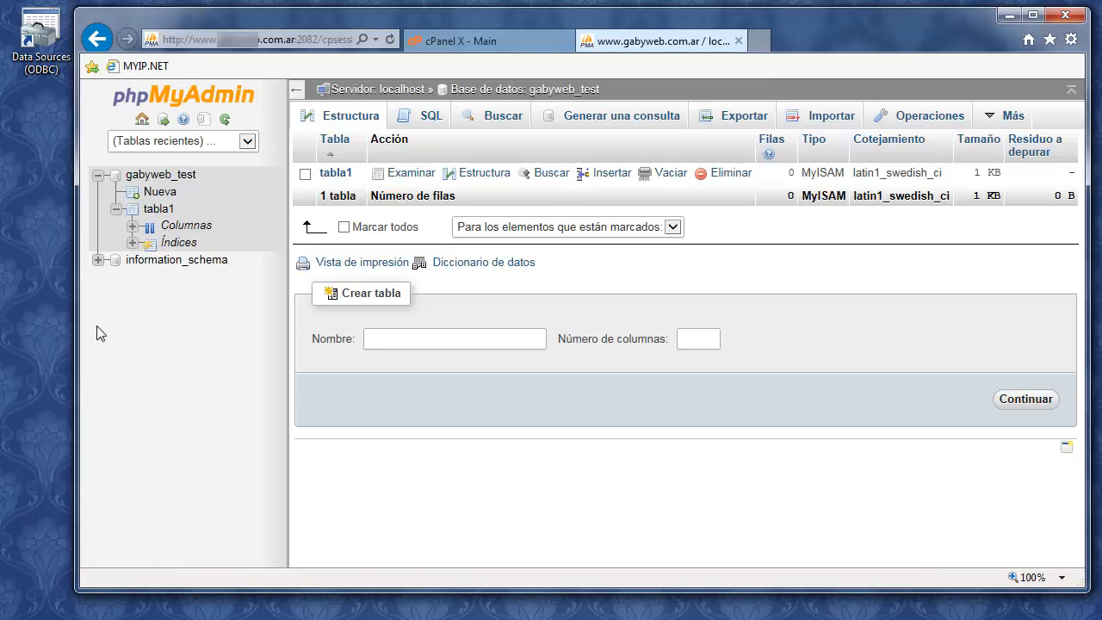
left_click(132, 226)
left_click(132, 246)
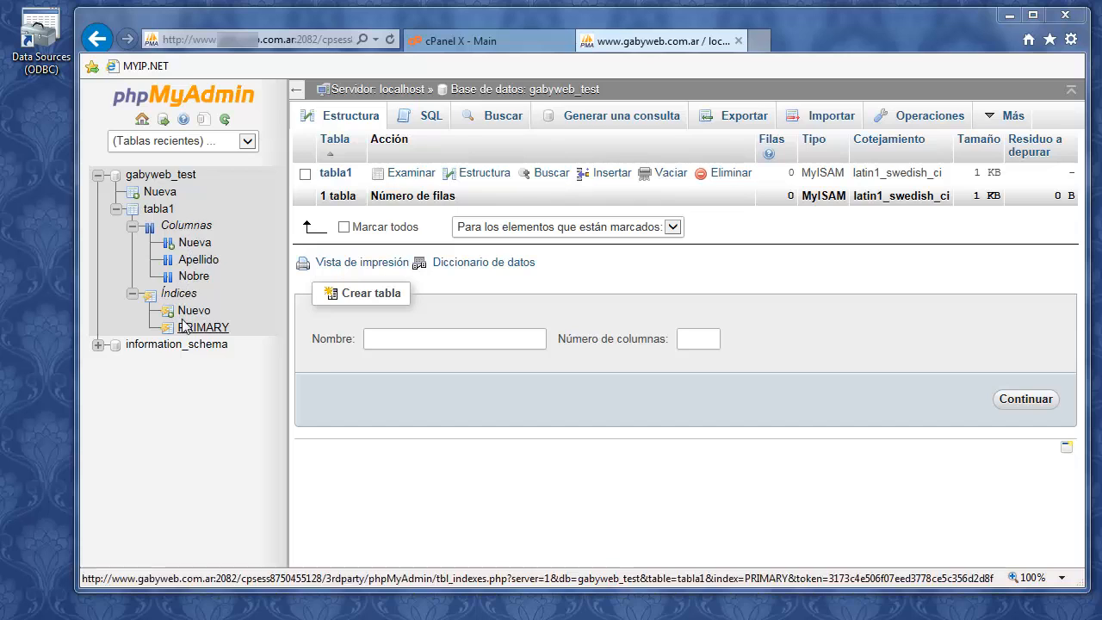
Browse the still-empty tabla1 and bring up its row insert form
left_click(159, 210)
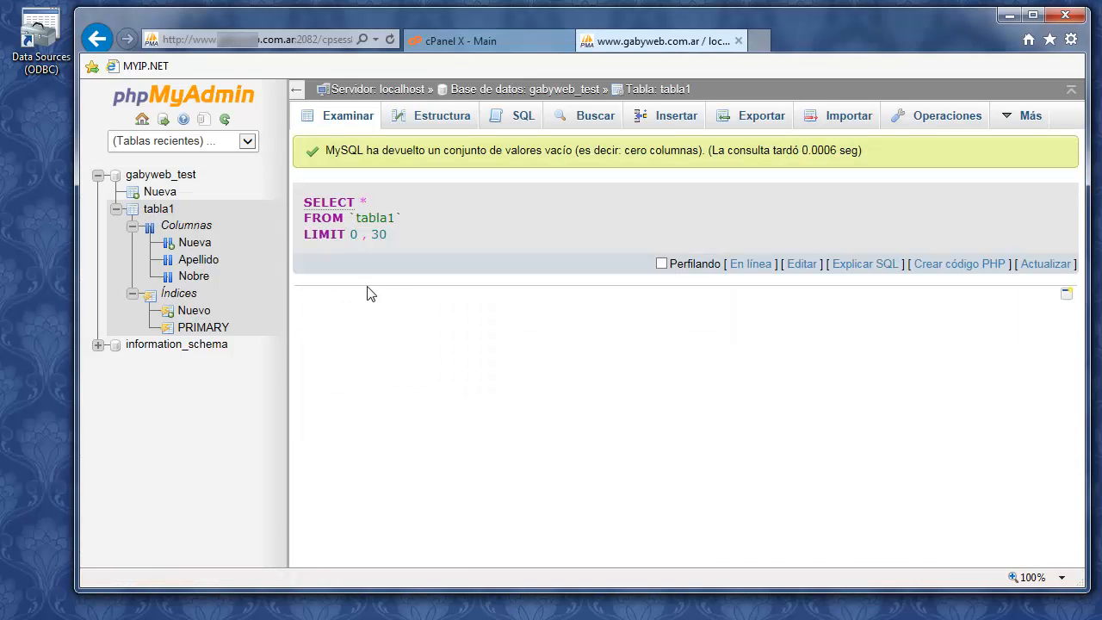
left_click(348, 125)
left_click(689, 116)
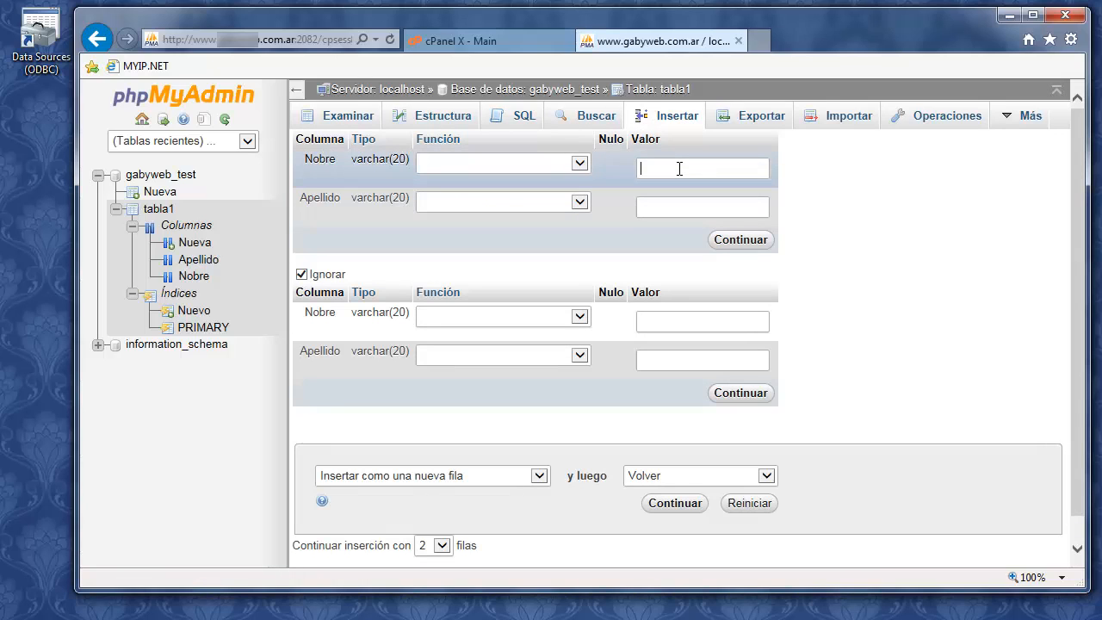
Insert rows user1/a and user2/b into tabla1's Nobre and Apellido columns
type("user1")
left_click(678, 320)
type("user")
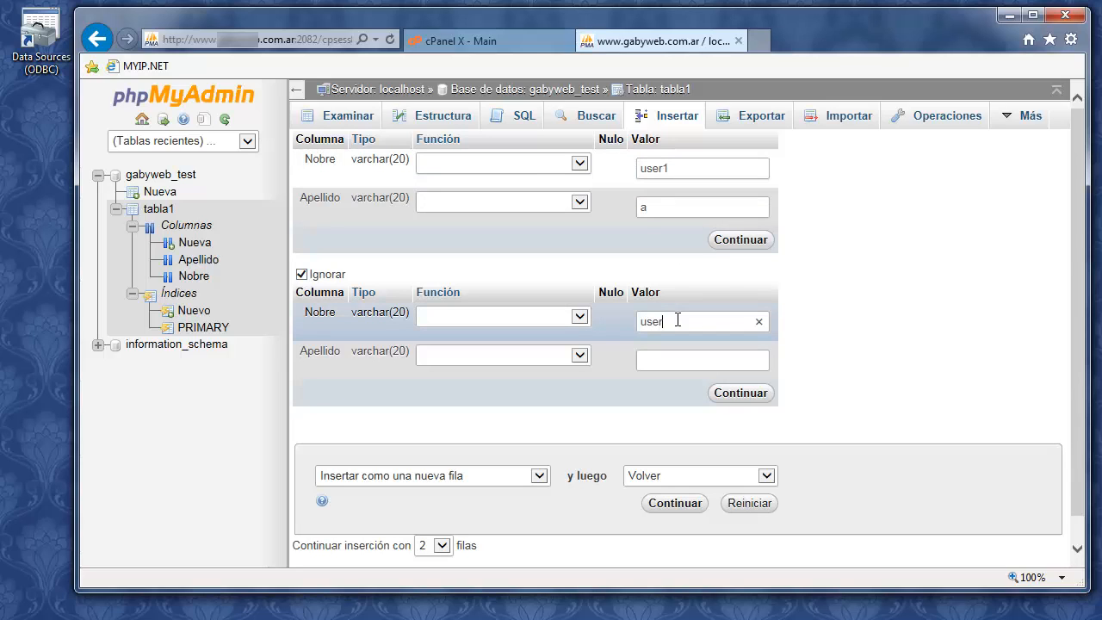
left_click(678, 359)
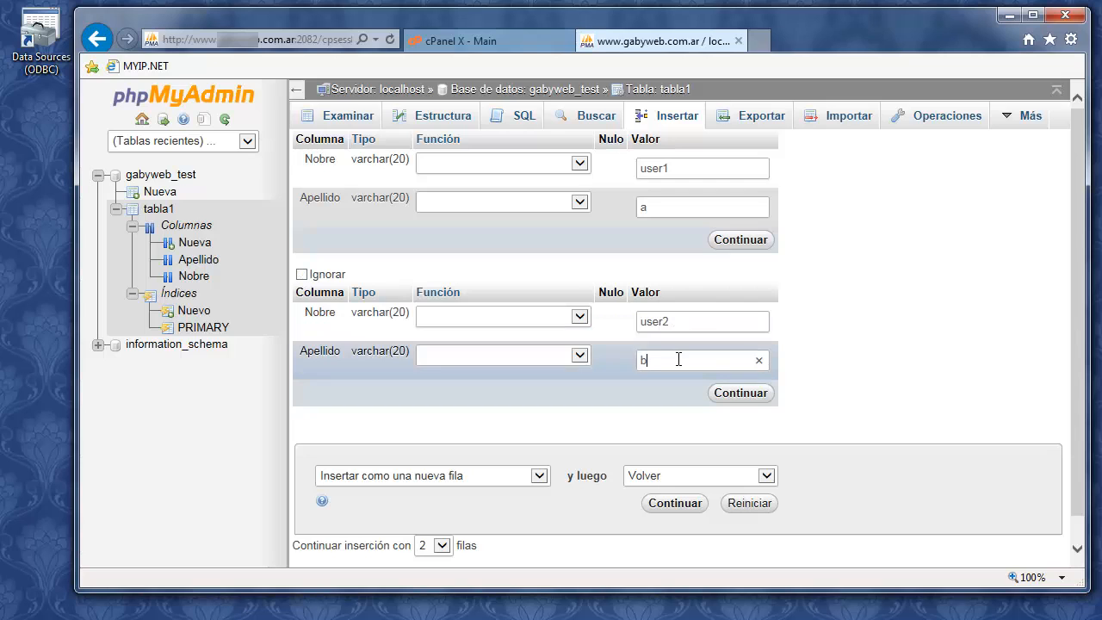
type("b")
left_click(739, 241)
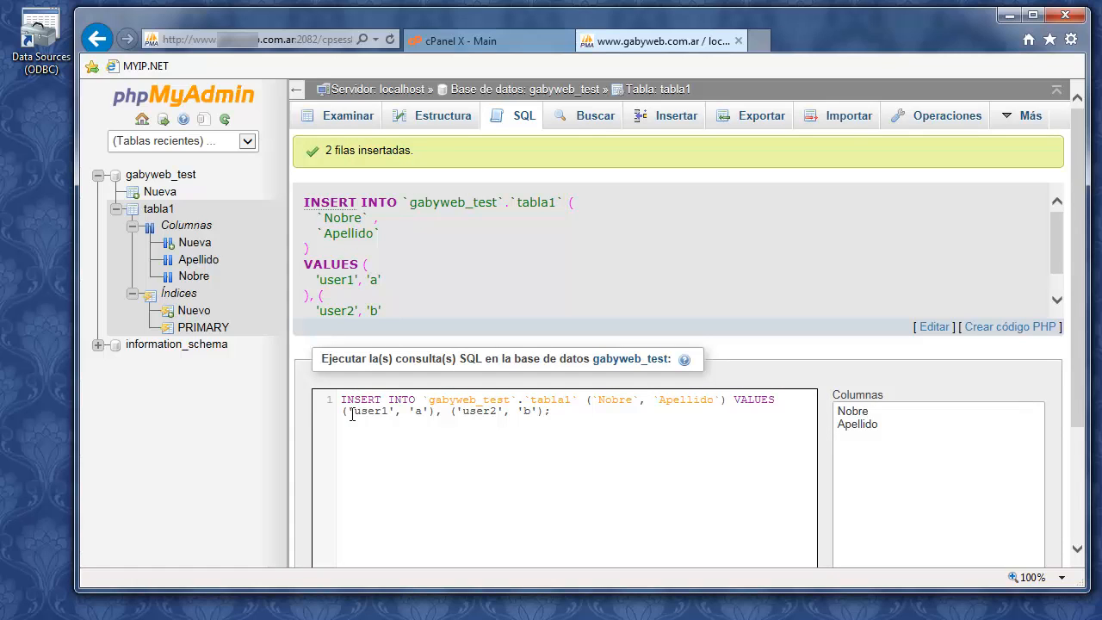
scroll(453, 416, "down", 1)
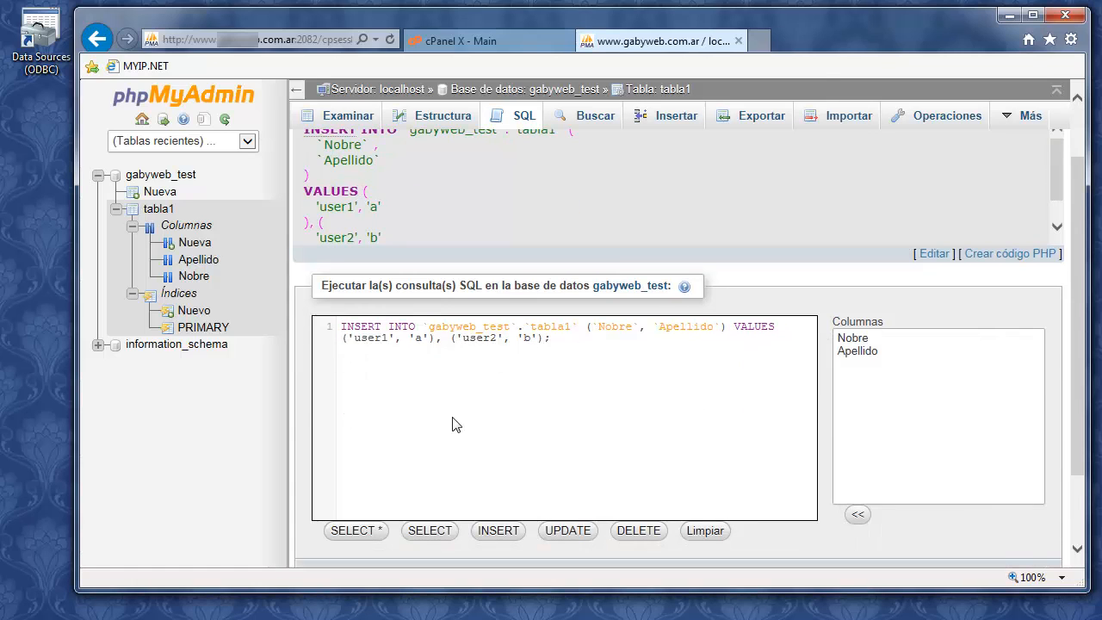
scroll(481, 425, "up", 1)
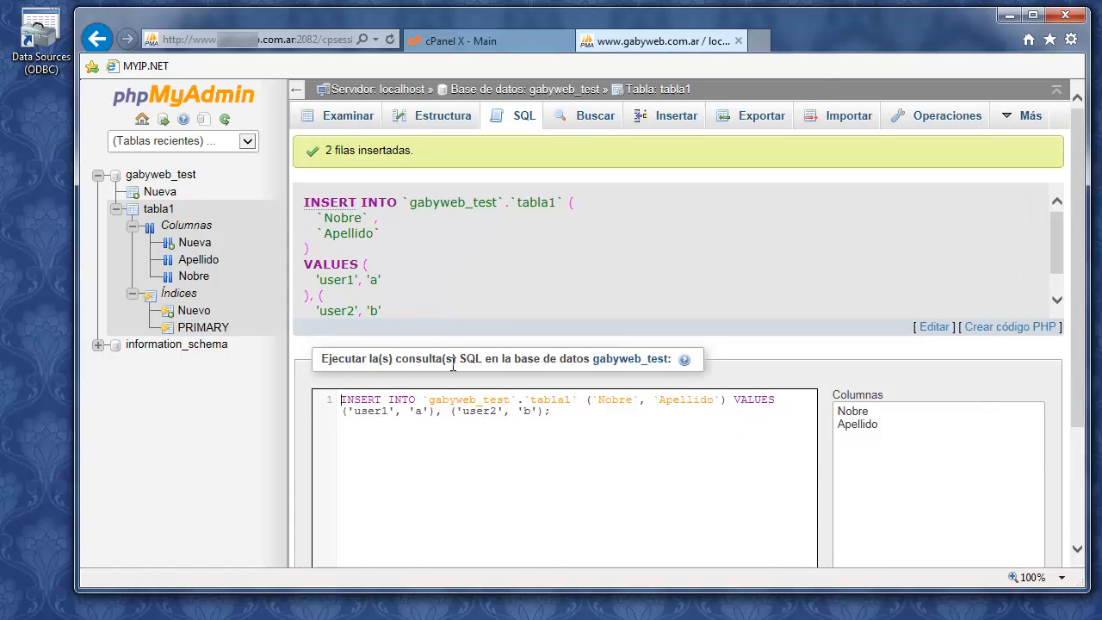
left_click(354, 119)
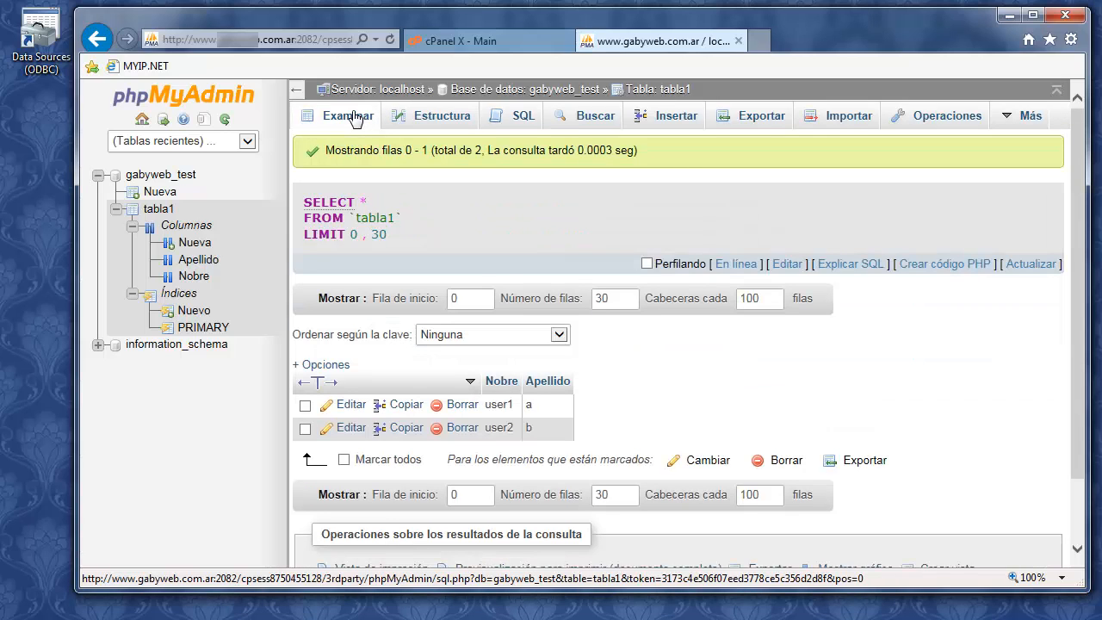
scroll(434, 370, "down", 1)
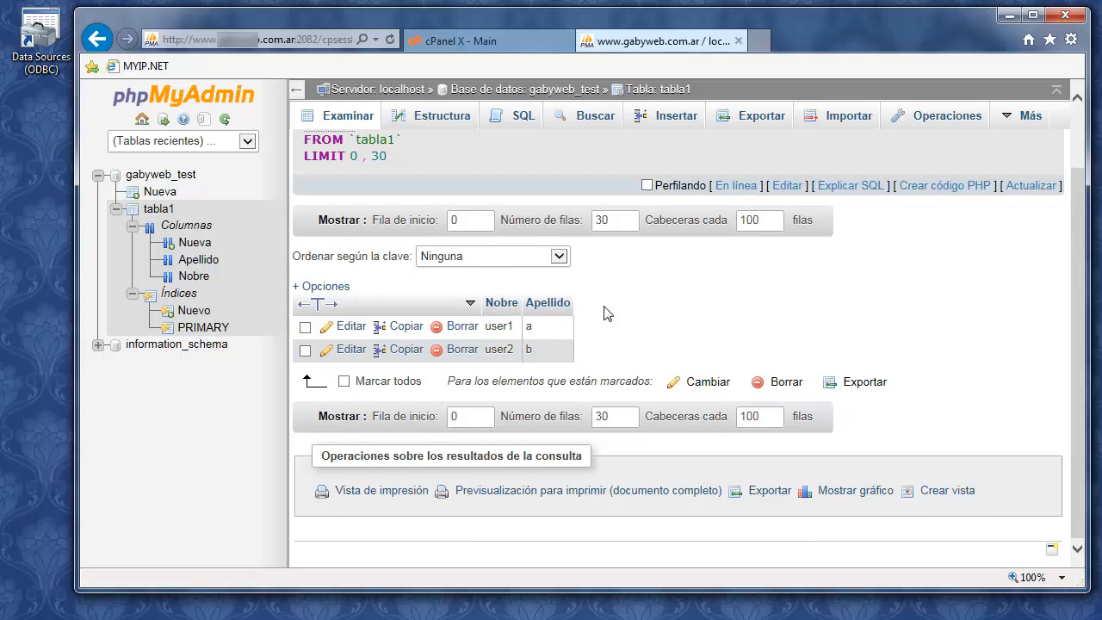
scroll(640, 324, "up", 1)
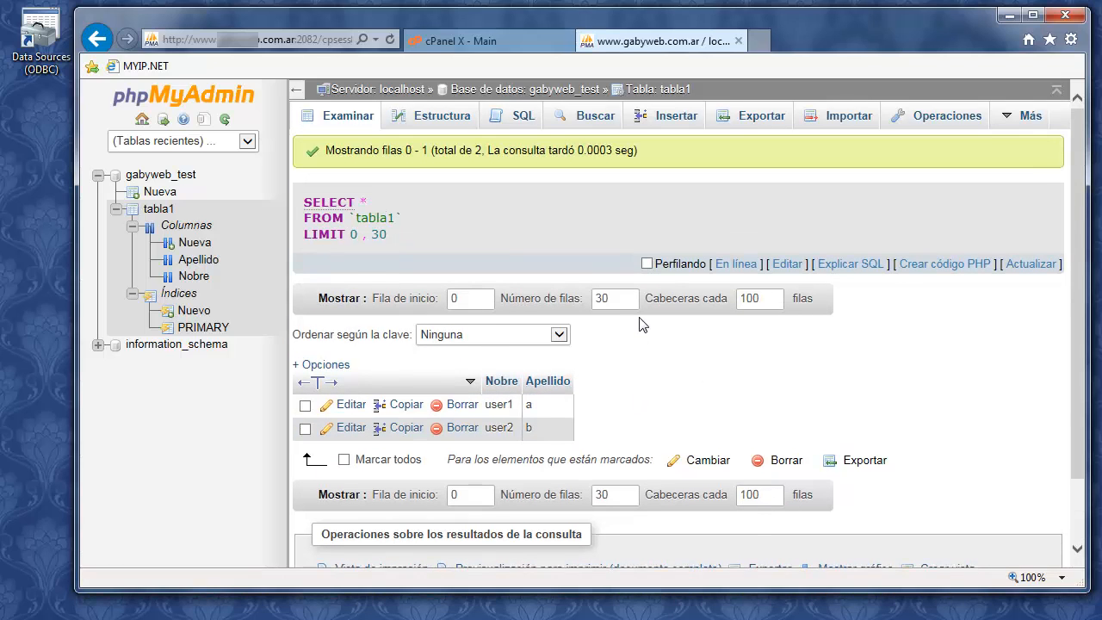
scroll(642, 325, "down", 1)
scroll(643, 325, "up", 1)
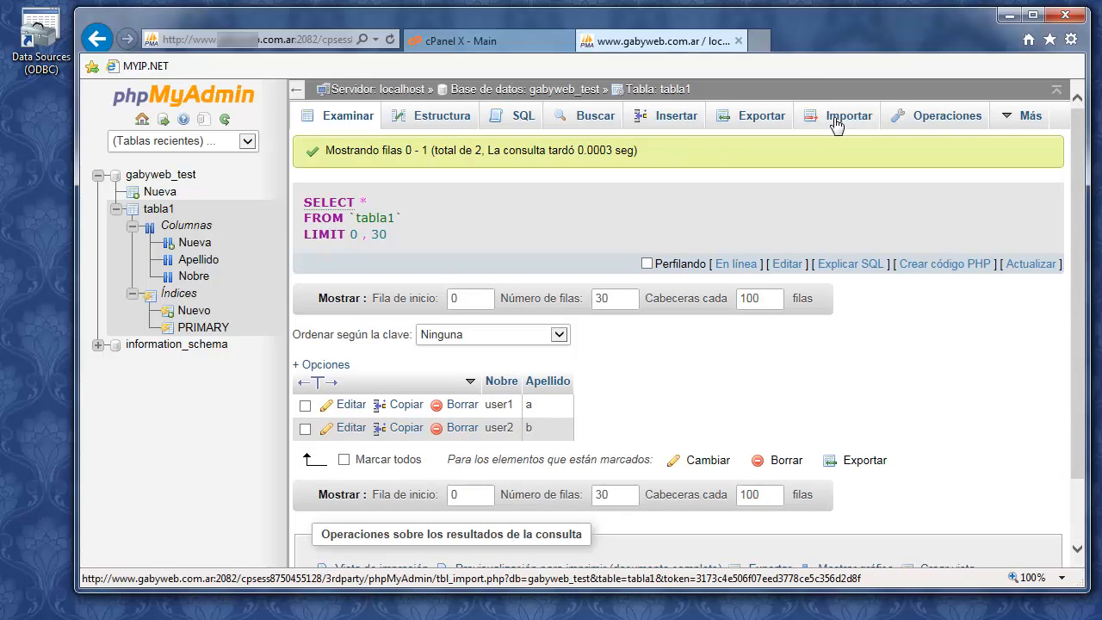
scroll(788, 411, "down", 1)
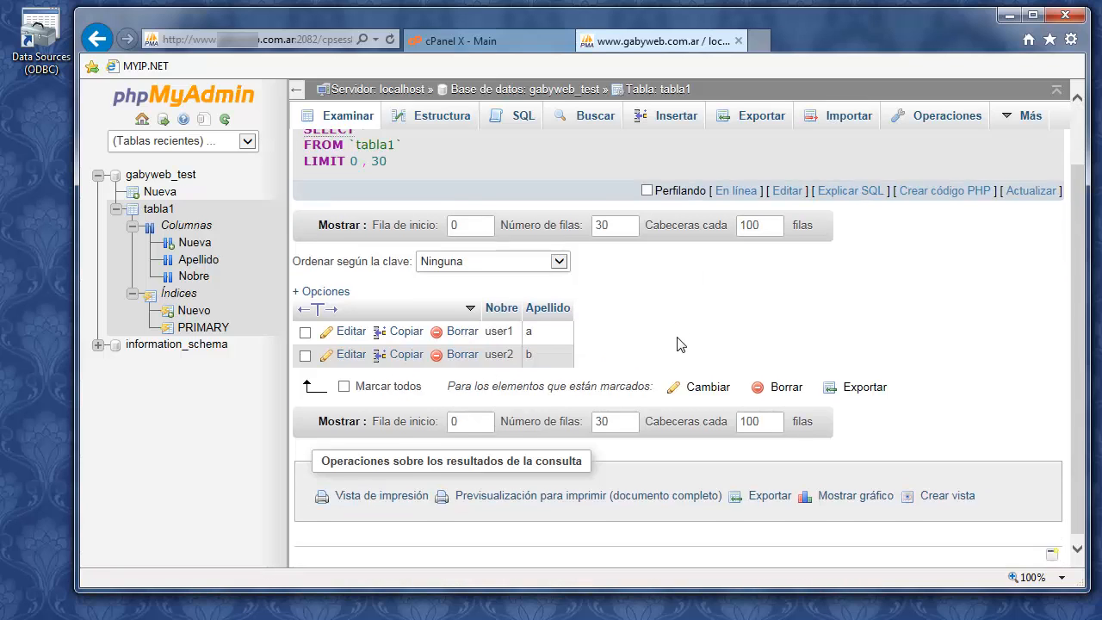
scroll(506, 303, "up", 1)
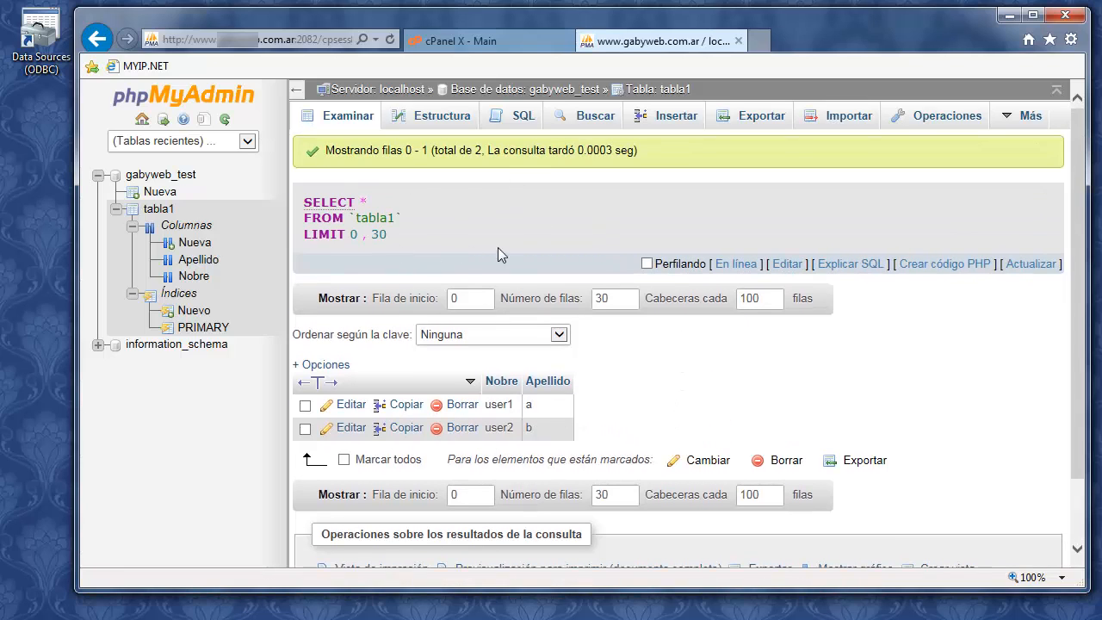
left_click(297, 91)
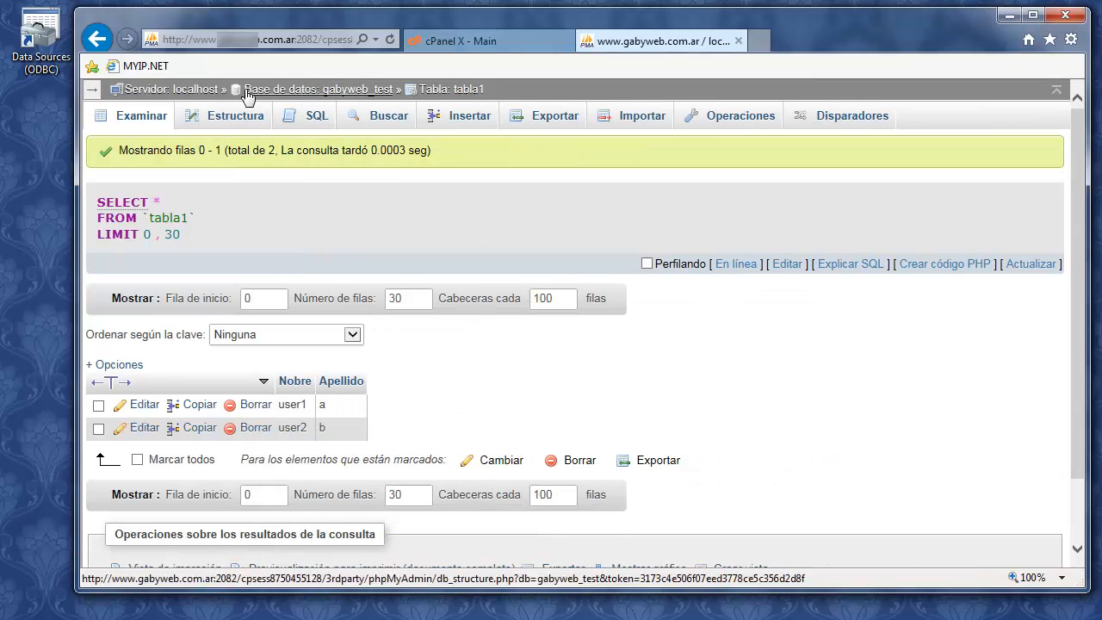
left_click(92, 89)
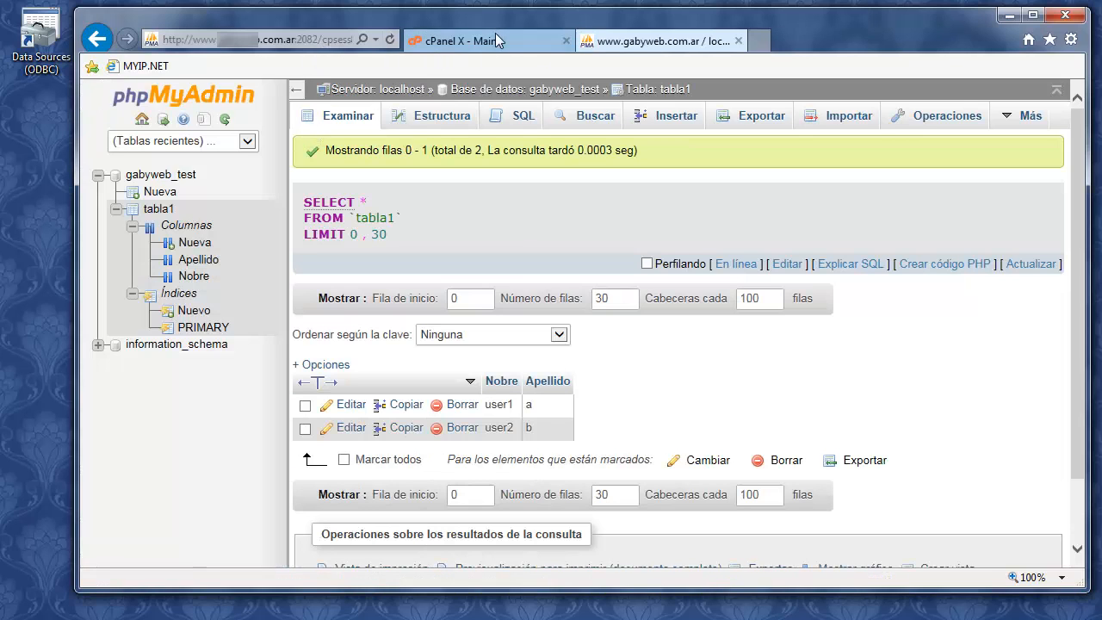
Close the phpMyAdmin tab and open cPanel's Remote MySQL access hosts page
left_click(738, 40)
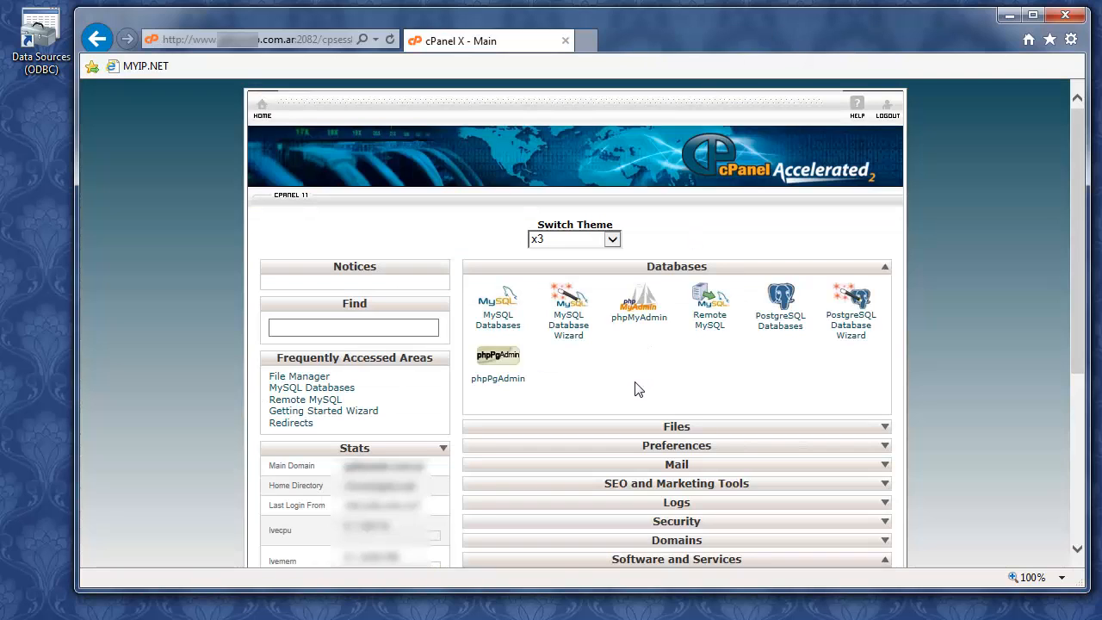
left_click(713, 330)
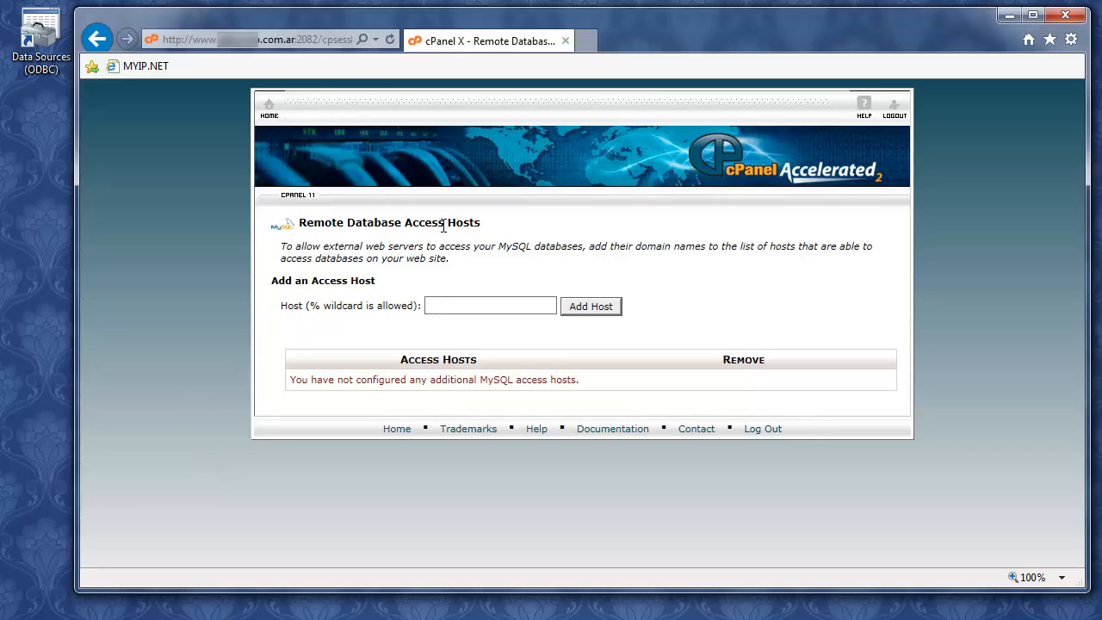
Look up this computer's public IP address on myip.net in a new tab and copy it
triple_click(484, 222)
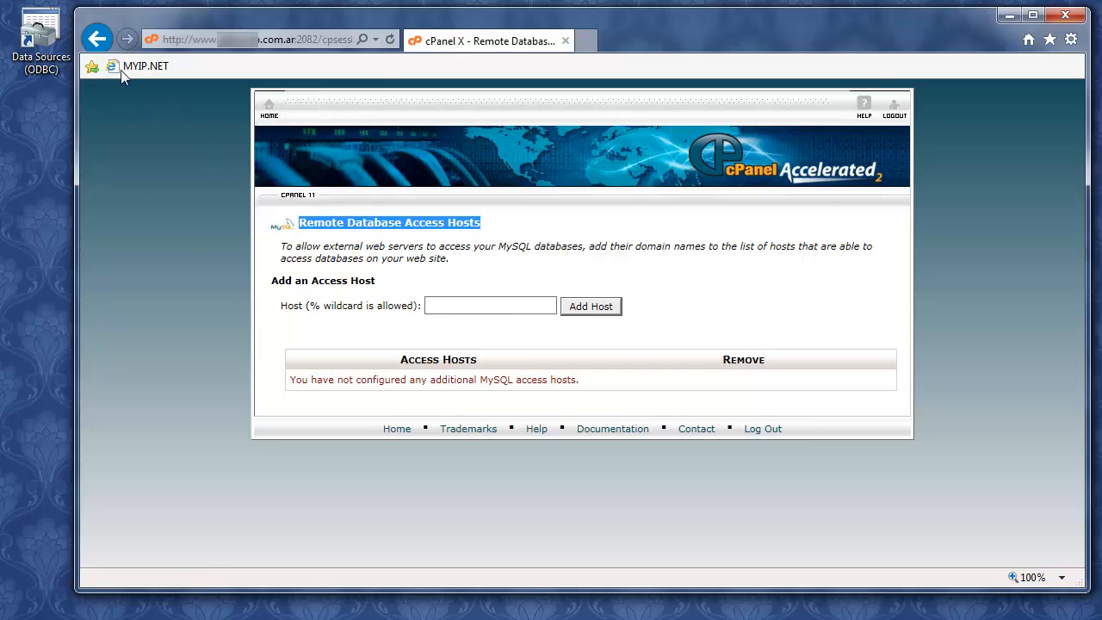
left_click(586, 40)
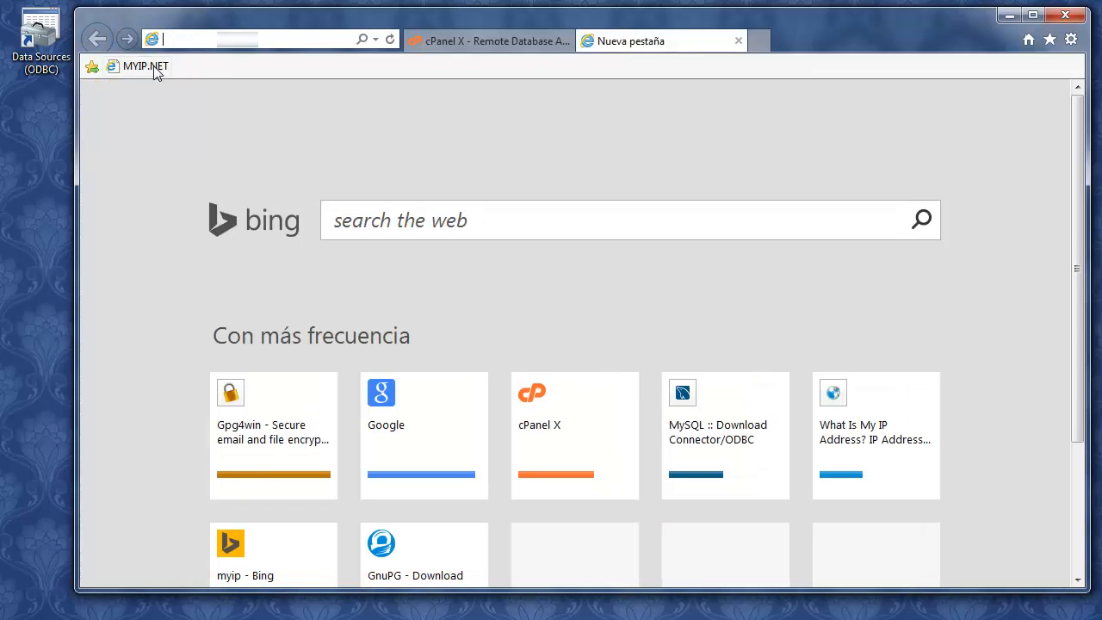
left_click(154, 69)
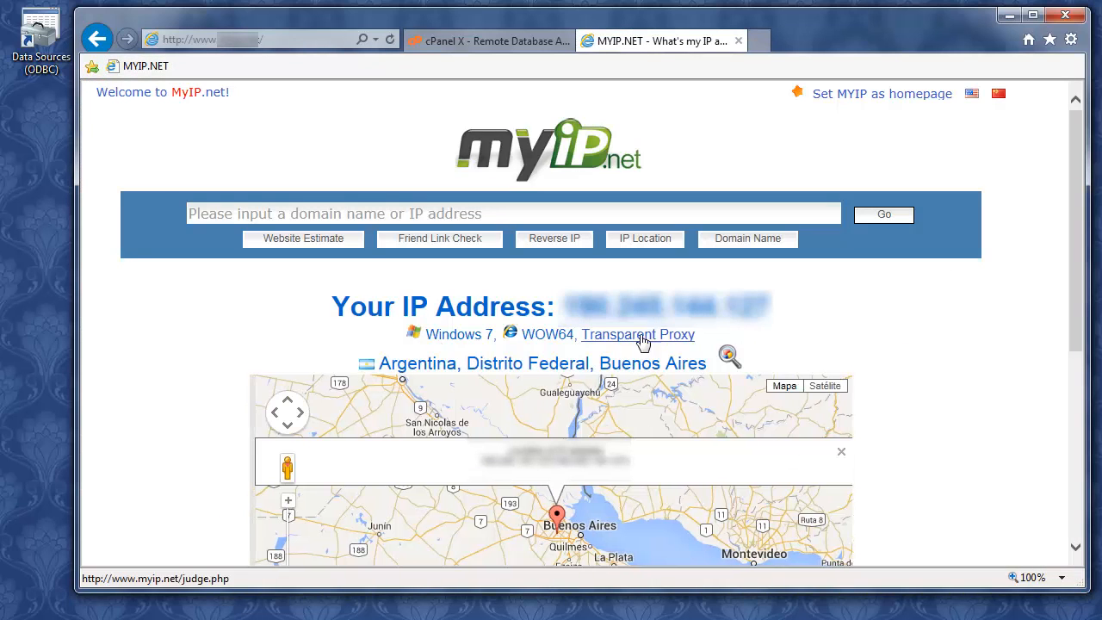
left_click_drag(562, 307, 773, 309)
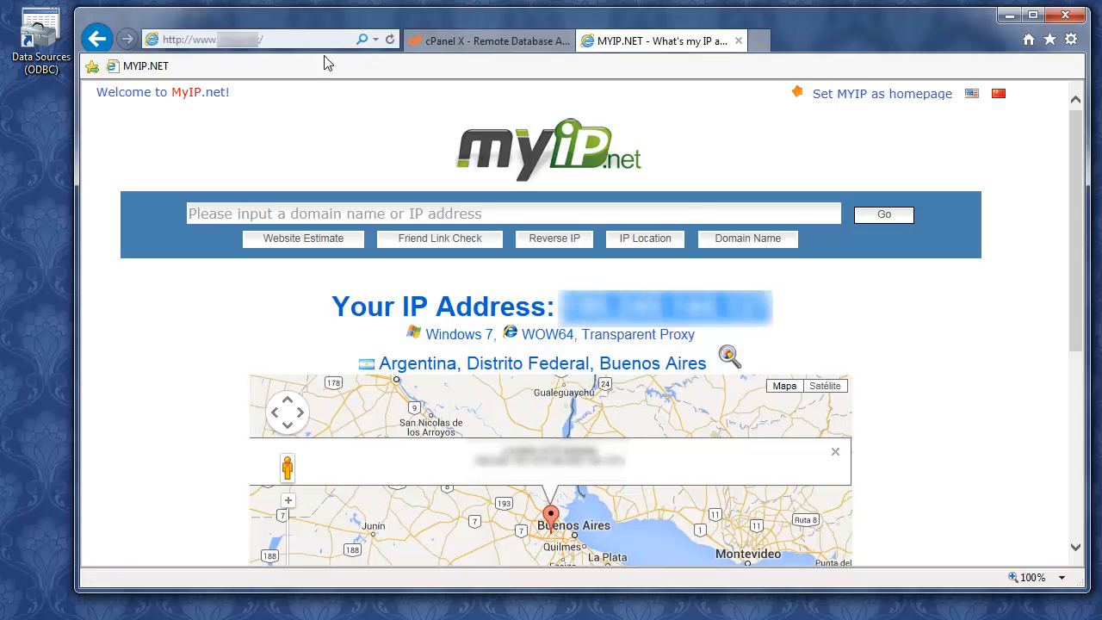
Add the copied public IP as an allowed Remote MySQL access host
left_click(463, 45)
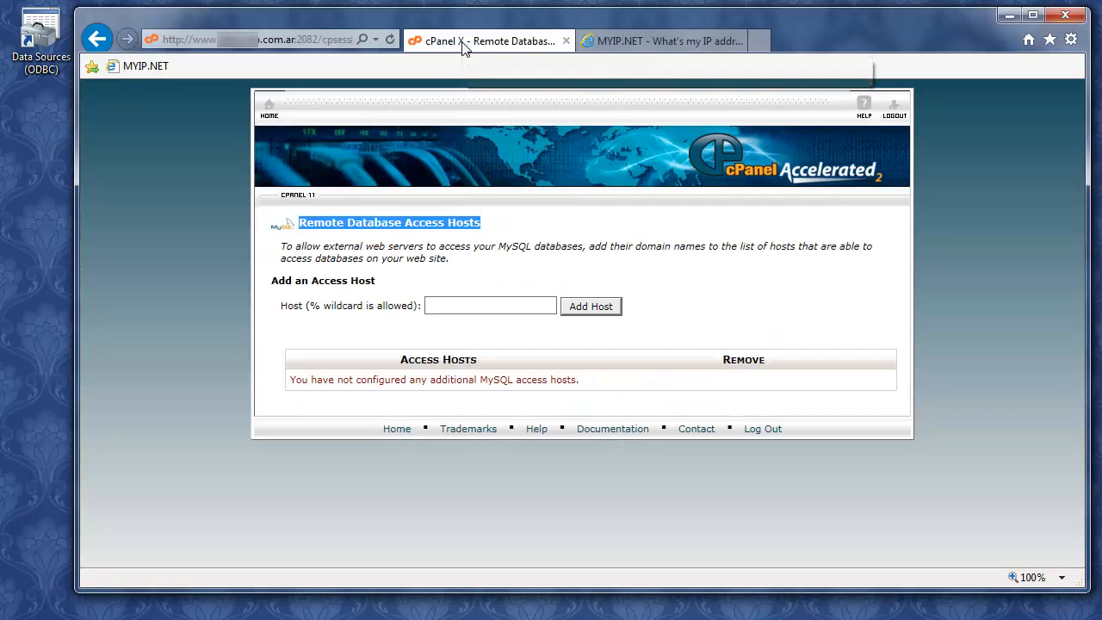
left_click(471, 306)
key("ctrl+v")
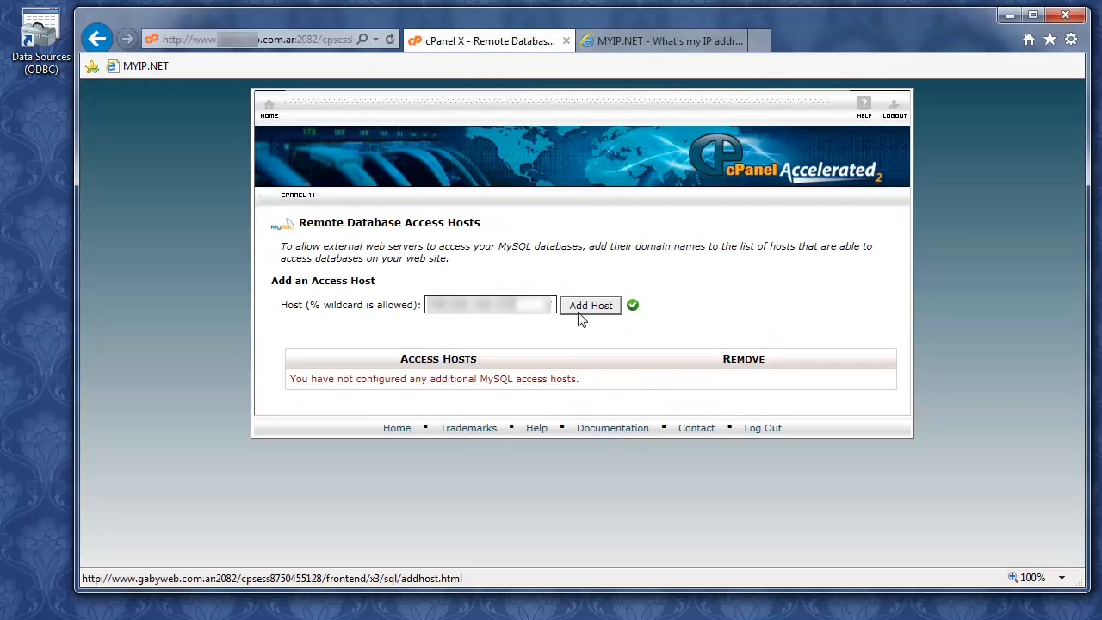
left_click(588, 307)
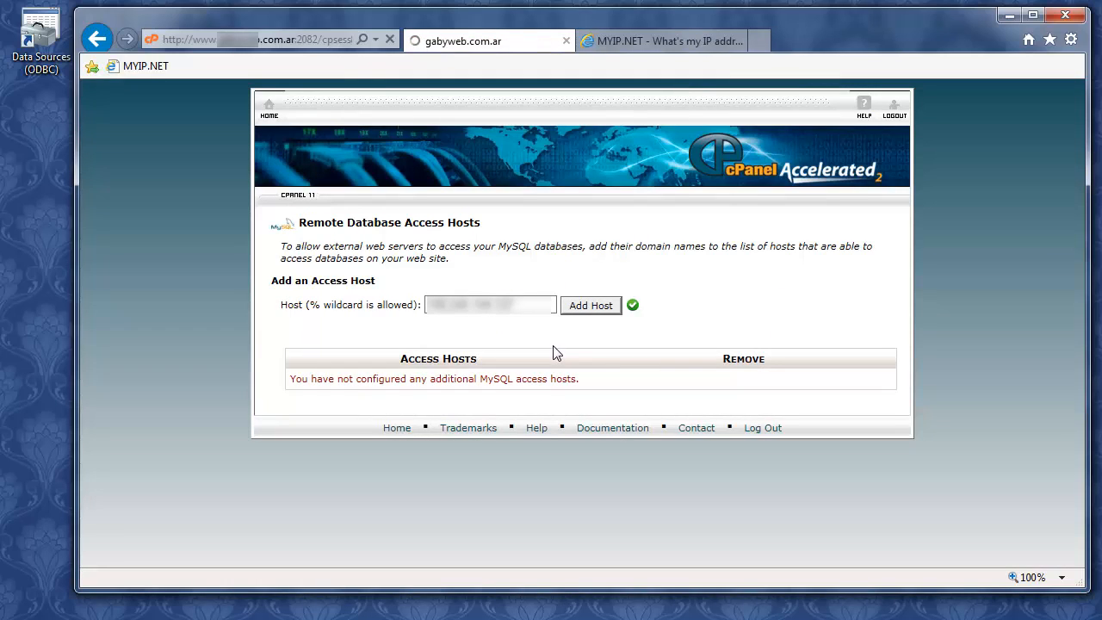
left_click(601, 291)
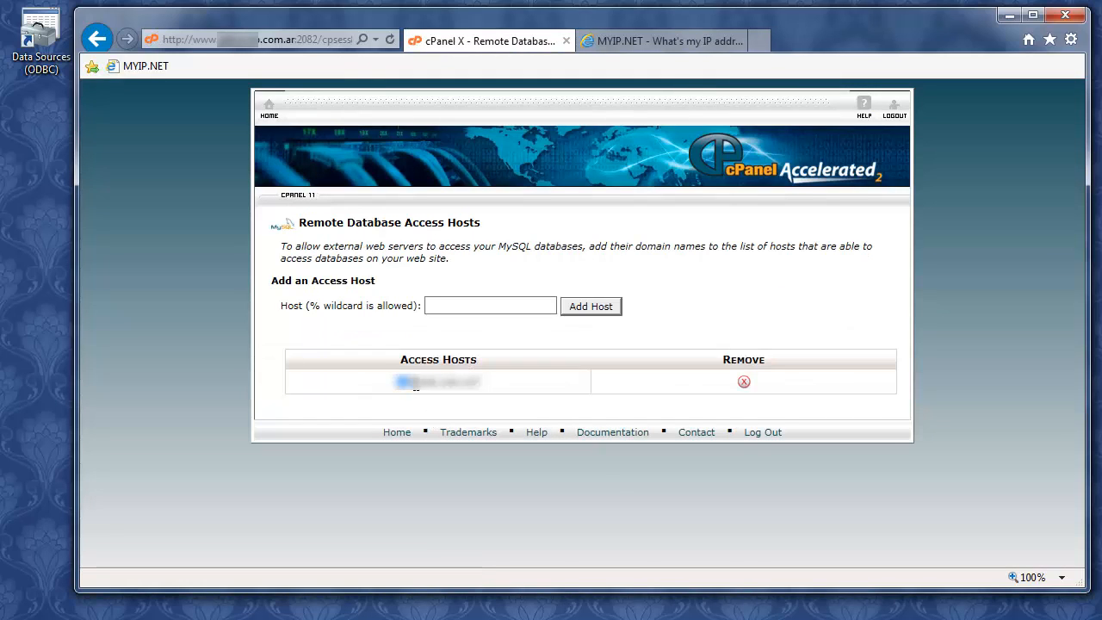
Check the new access host entry, go back to cPanel home, and minimise the browser
left_click_drag(416, 390, 483, 387)
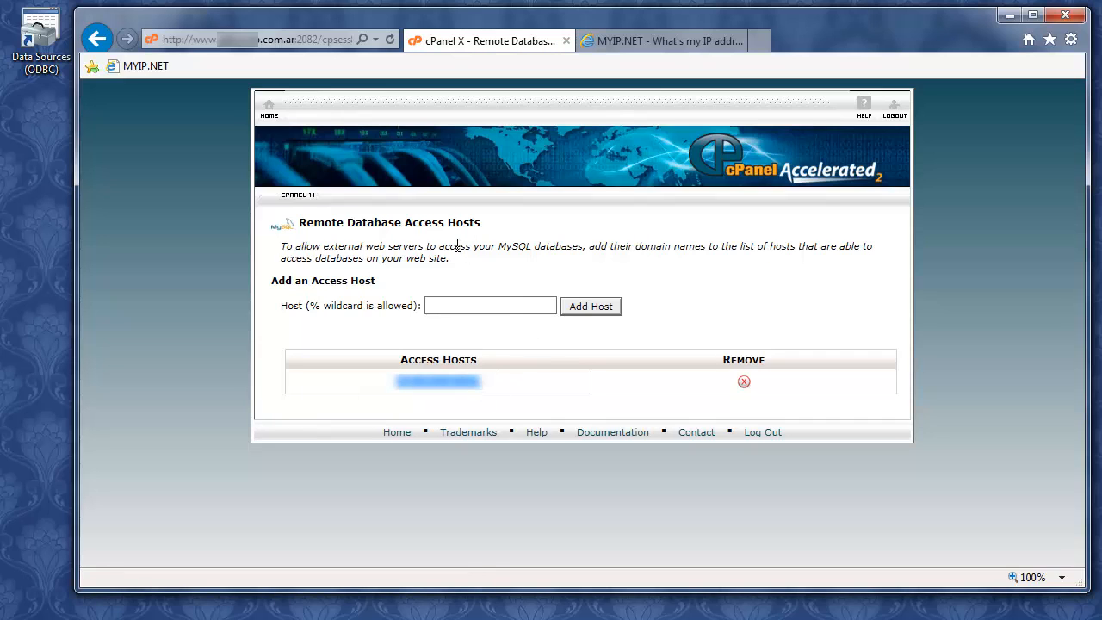
left_click(269, 107)
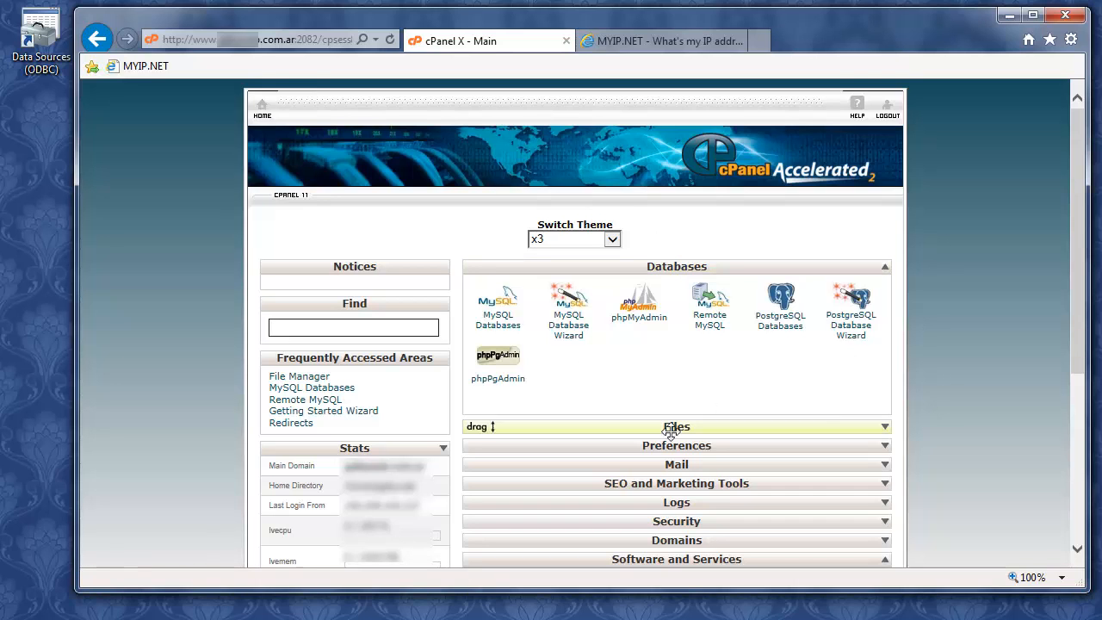
left_click(1006, 16)
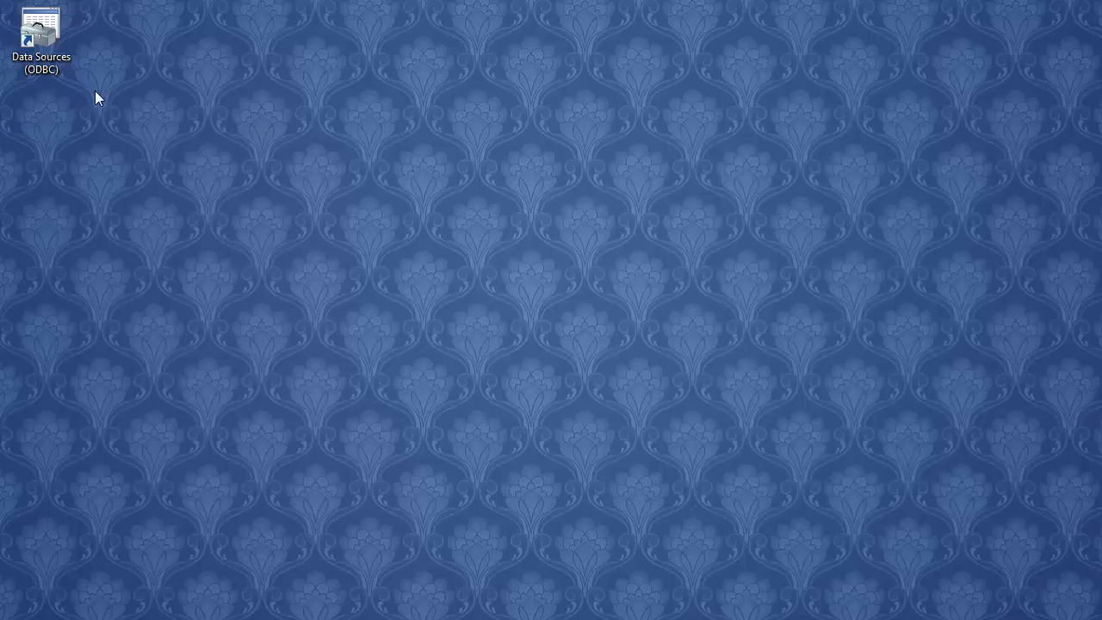
In Data Sources (ODBC), add a new user data source using the MySQL ODBC 5.3 Unicode Driver
left_click(48, 68)
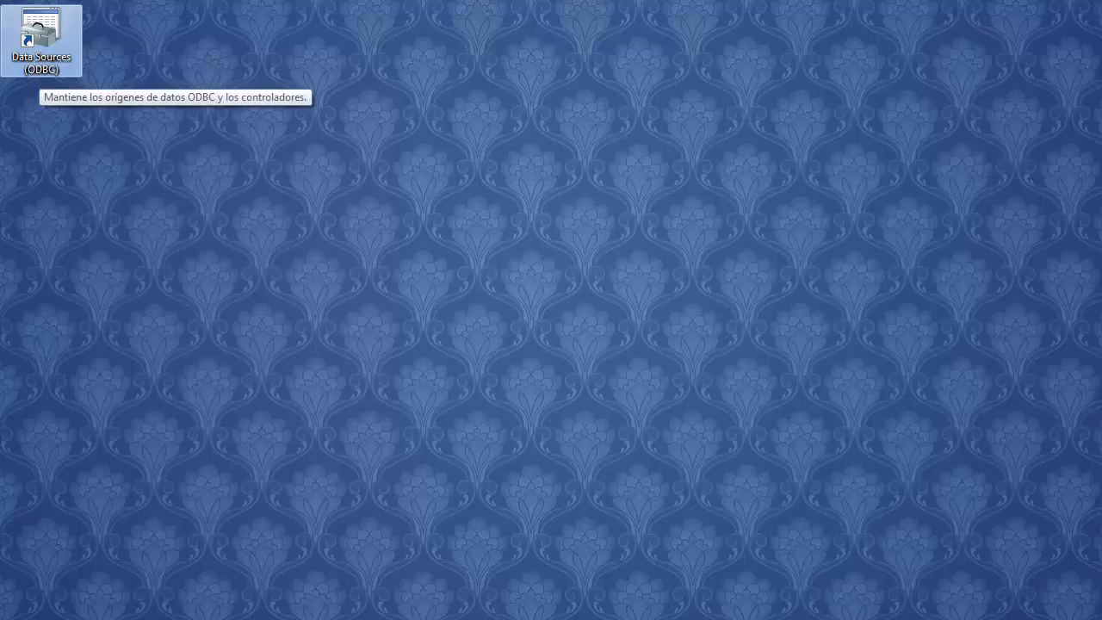
double_click(39, 74)
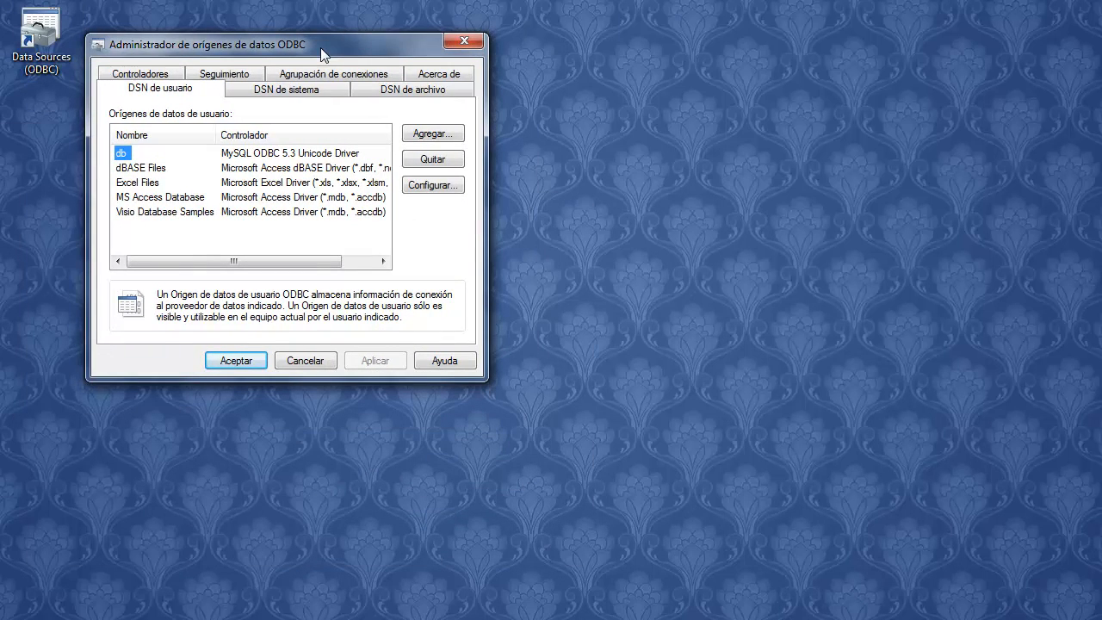
left_click_drag(320, 47, 346, 42)
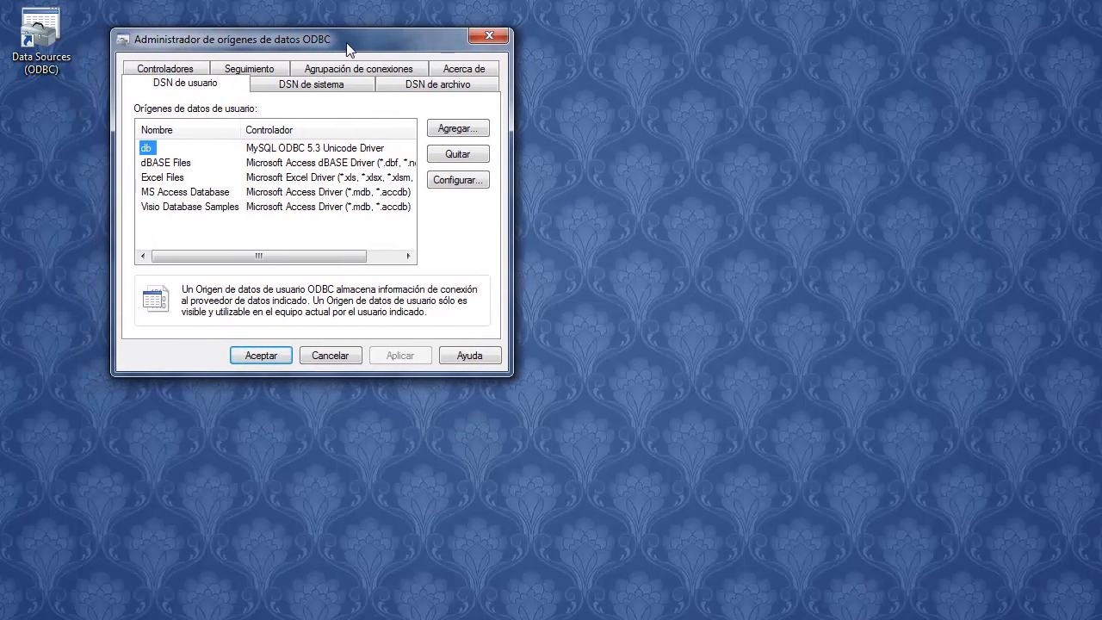
left_click(179, 89)
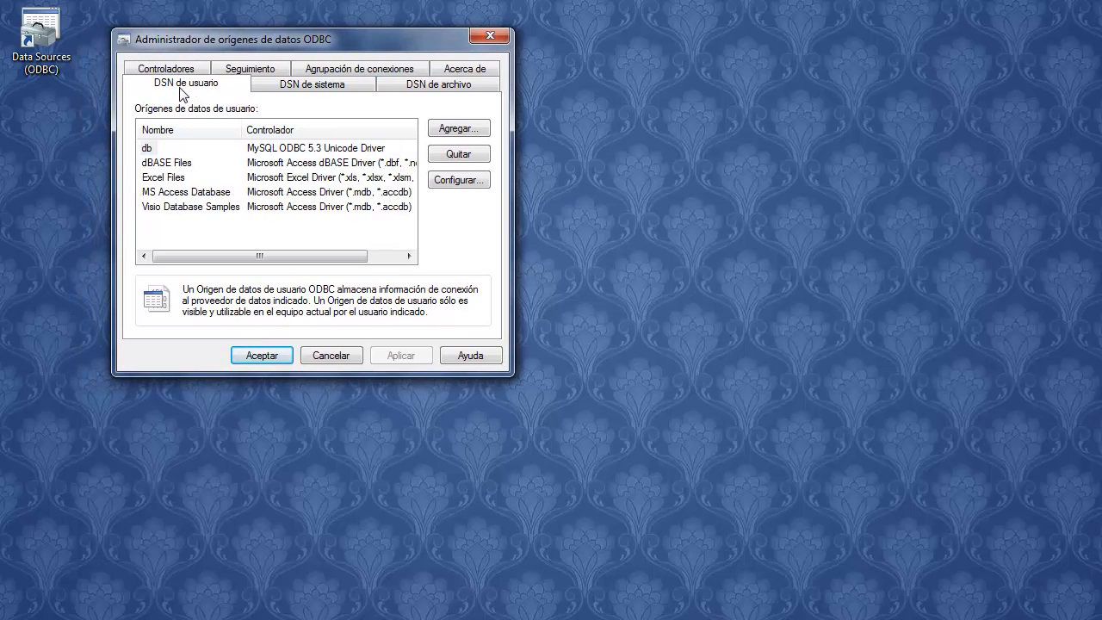
left_click(473, 129)
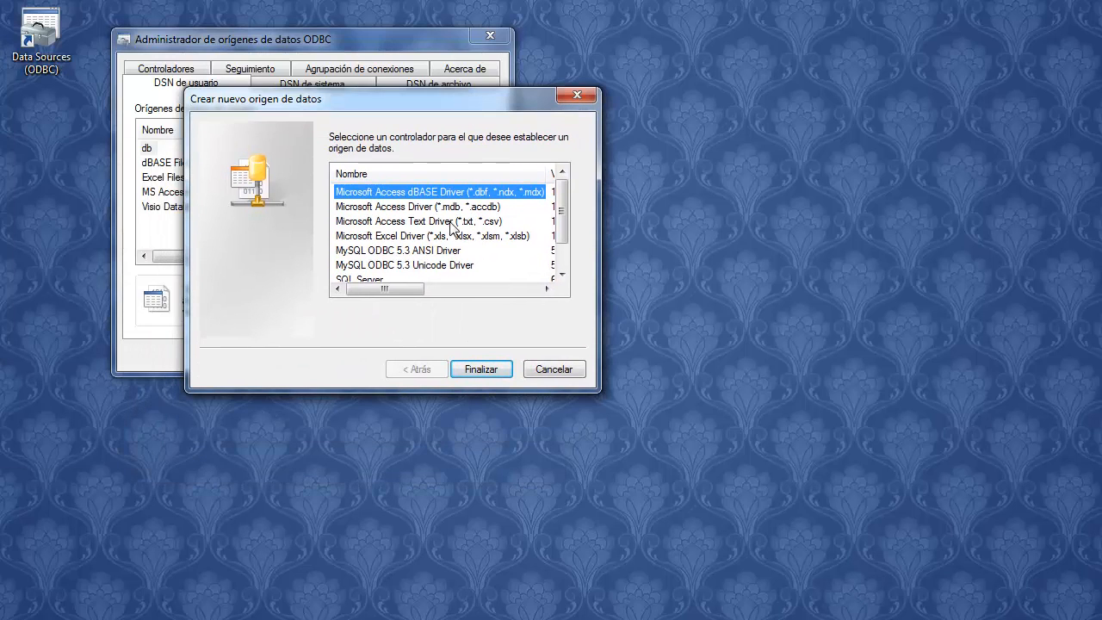
left_click_drag(556, 238, 561, 276)
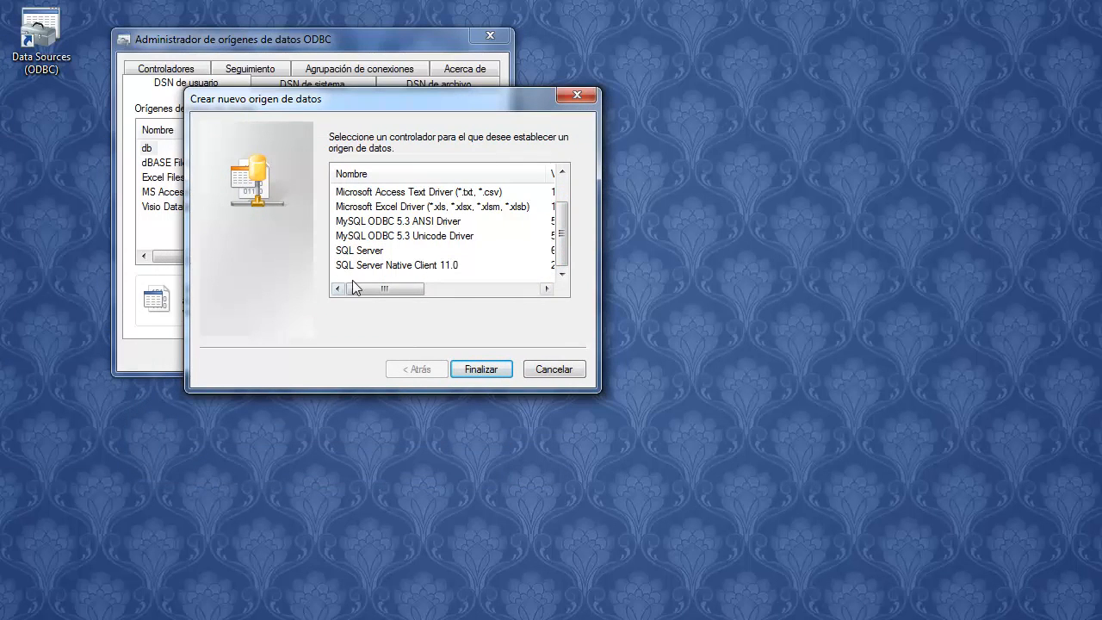
left_click(421, 236)
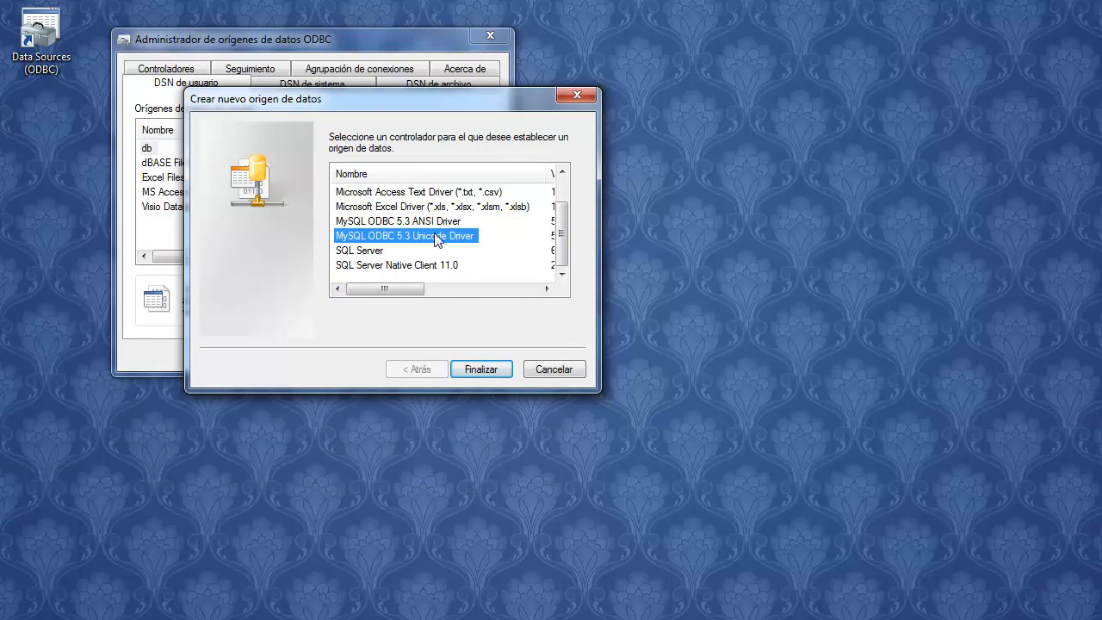
left_click(480, 368)
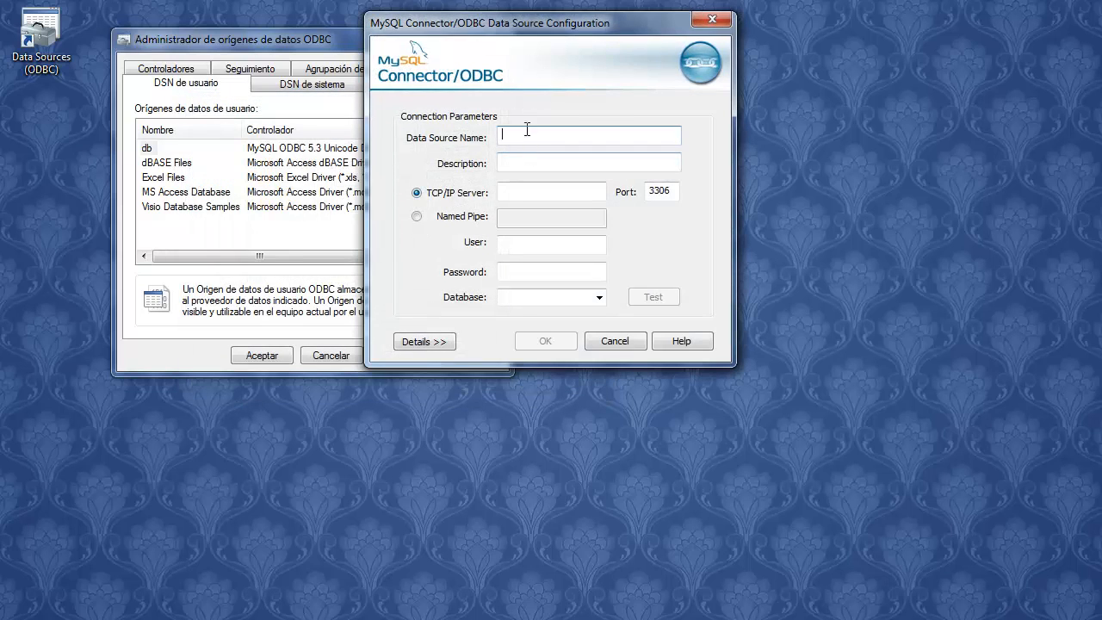
Name the source _MySQL and enter the hosting server, user gabyweb_user1 and its pasted password
left_click_drag(542, 33, 548, 87)
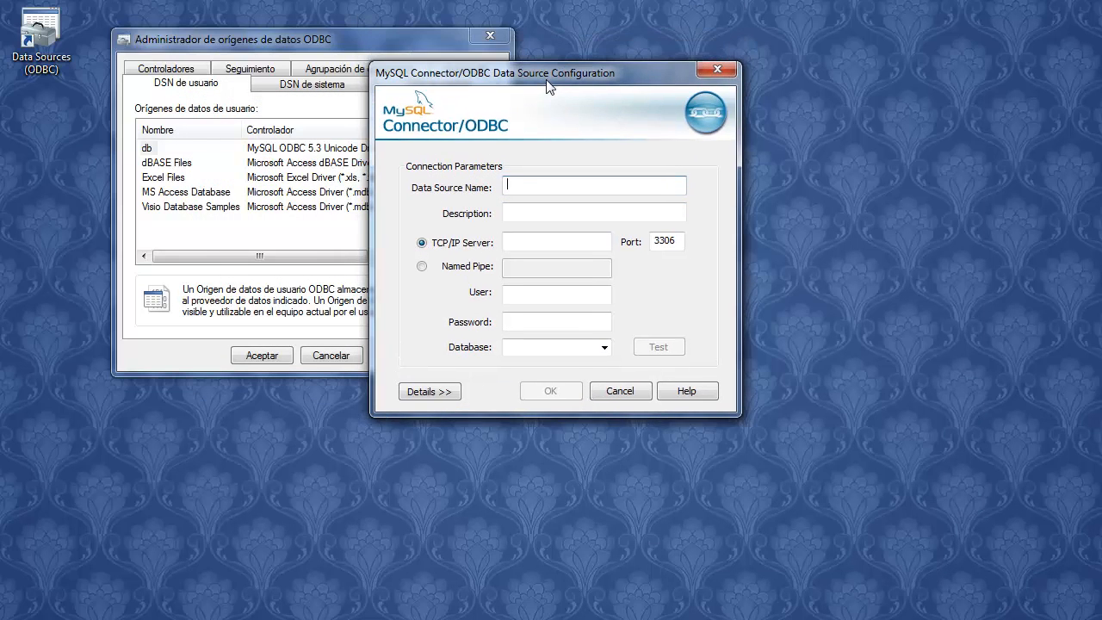
left_click(546, 193)
type("MySQL")
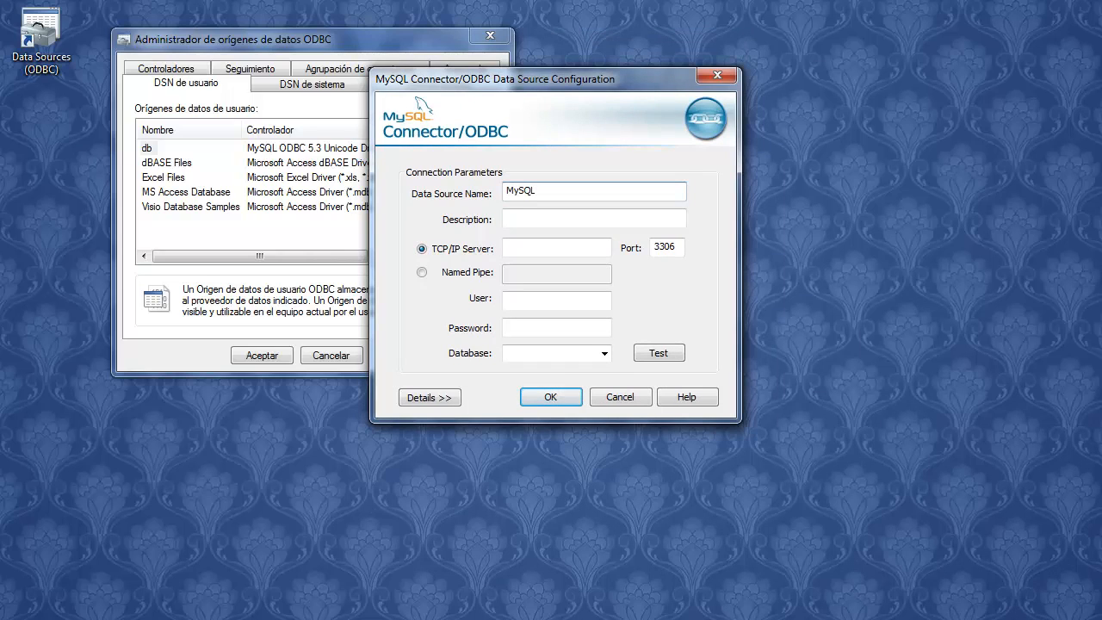
type("!")
key("BackSpace")
type("_")
left_click(562, 223)
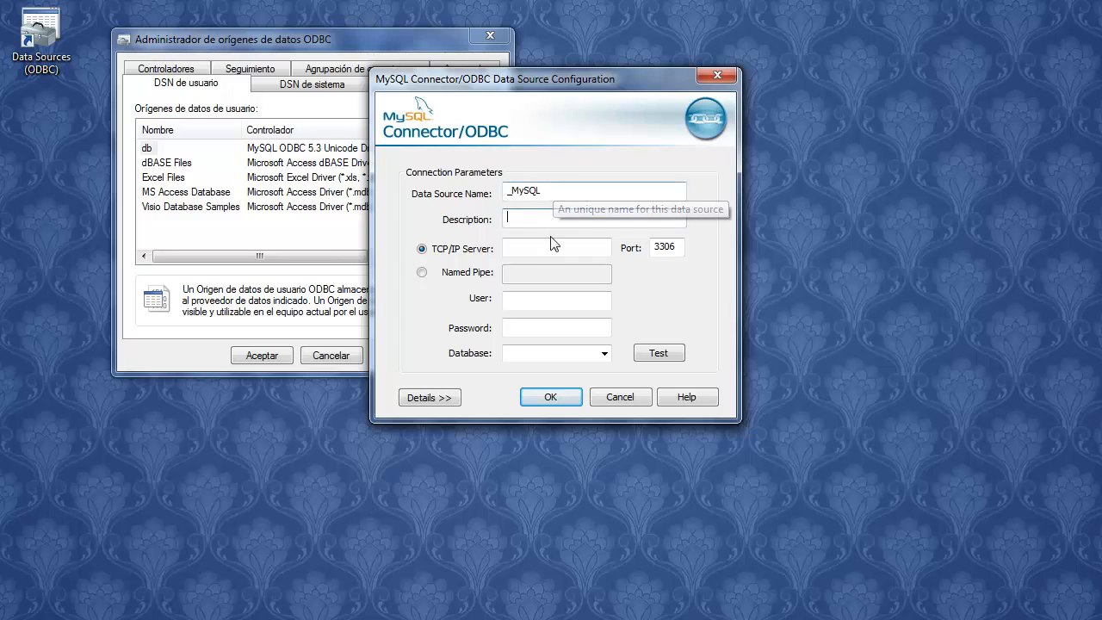
left_click(543, 249)
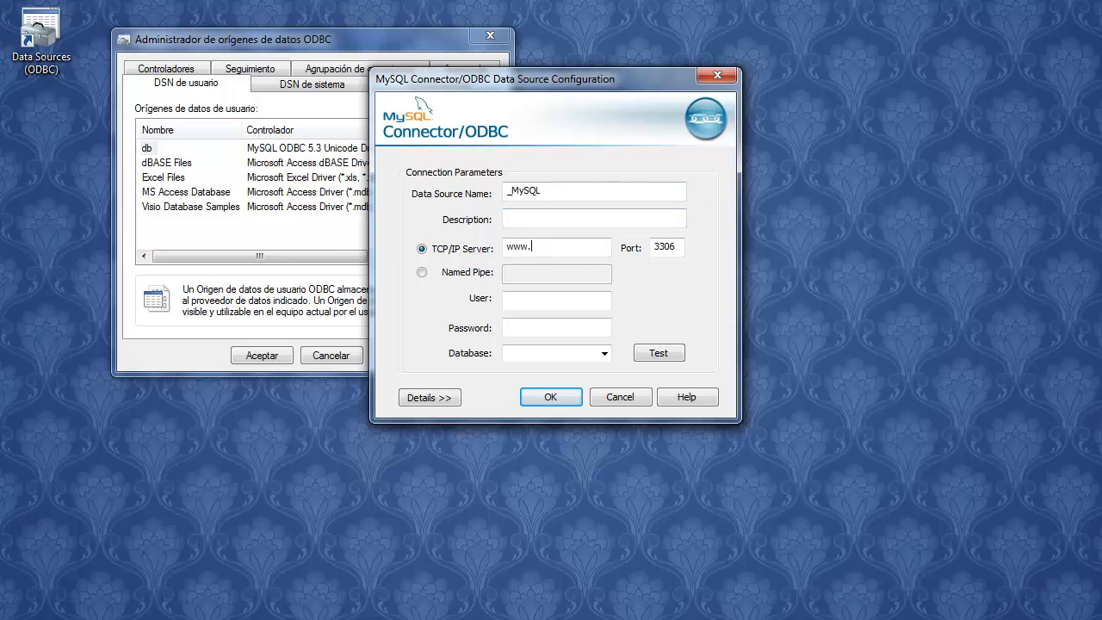
type("www.")
type("om.ar")
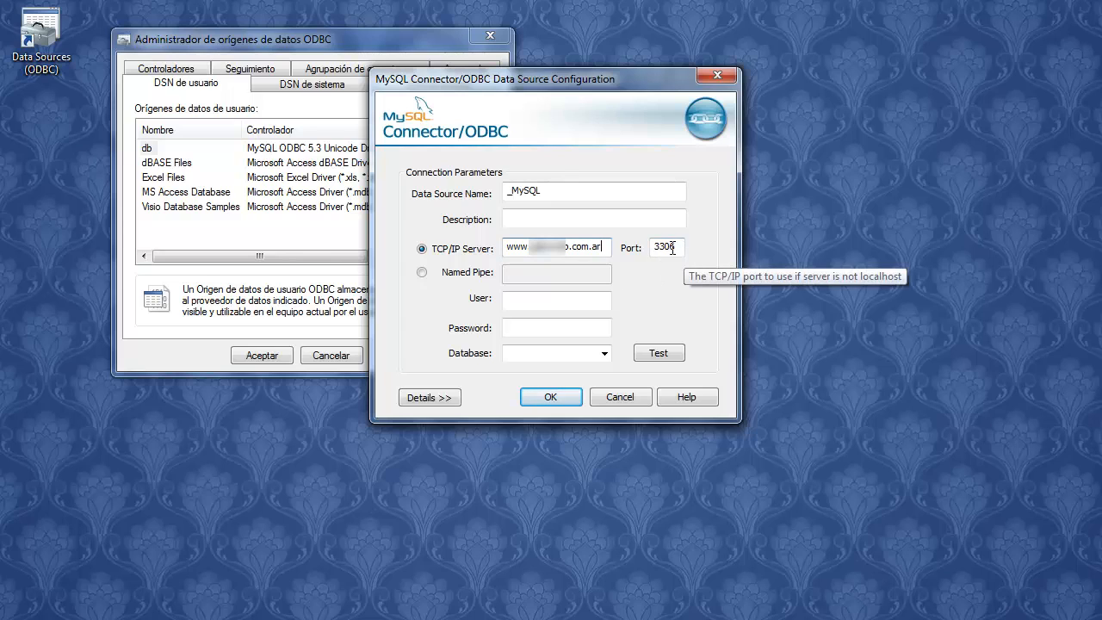
left_click(551, 303)
type("gabyweb_user1")
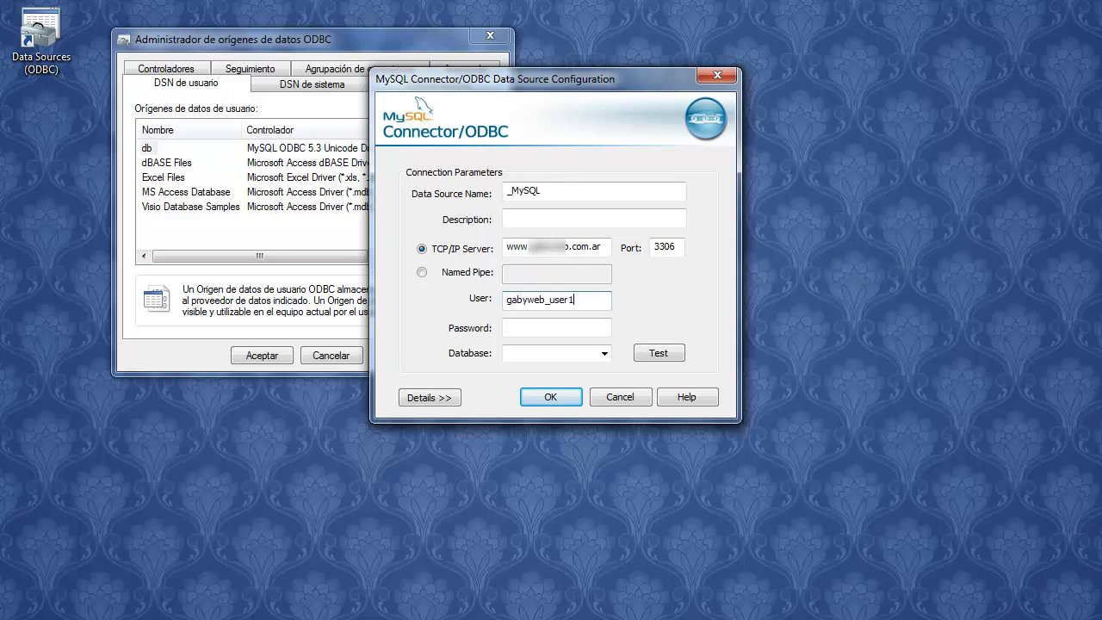
left_click(540, 328)
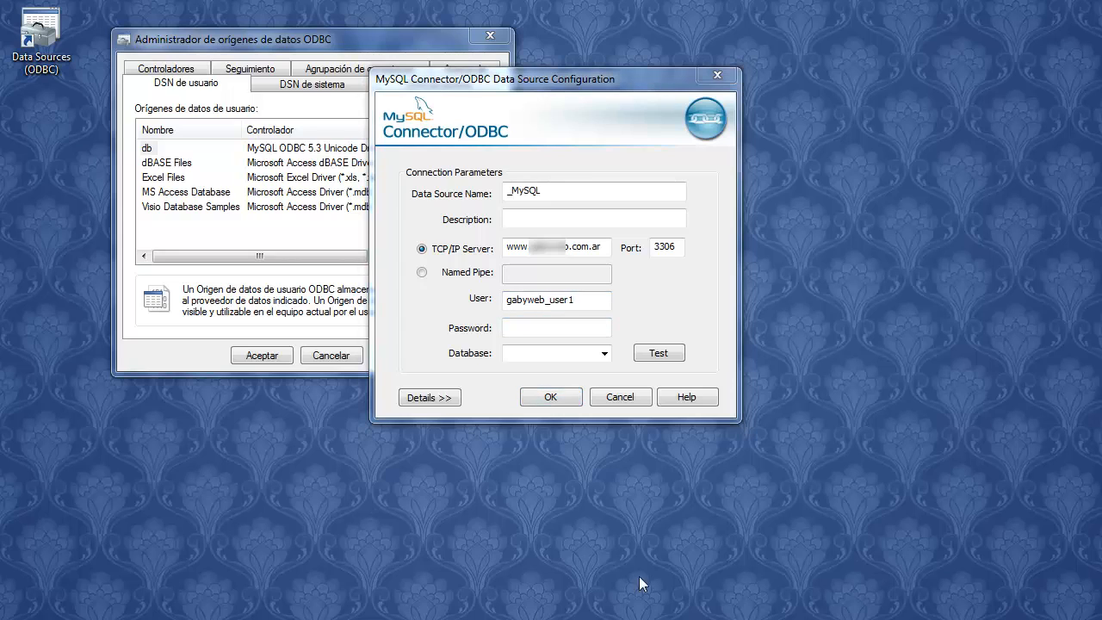
left_click(539, 325)
key("ctrl+v")
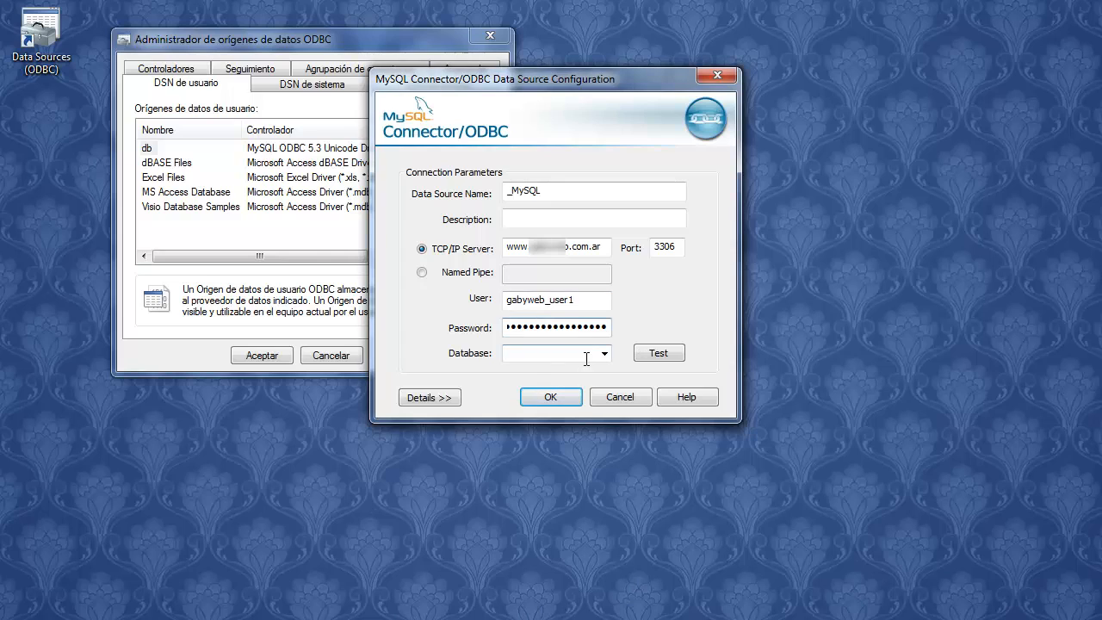
Test the connection, pick database gabyweb_test, save the _MySQL source and close the administrator
left_click(642, 360)
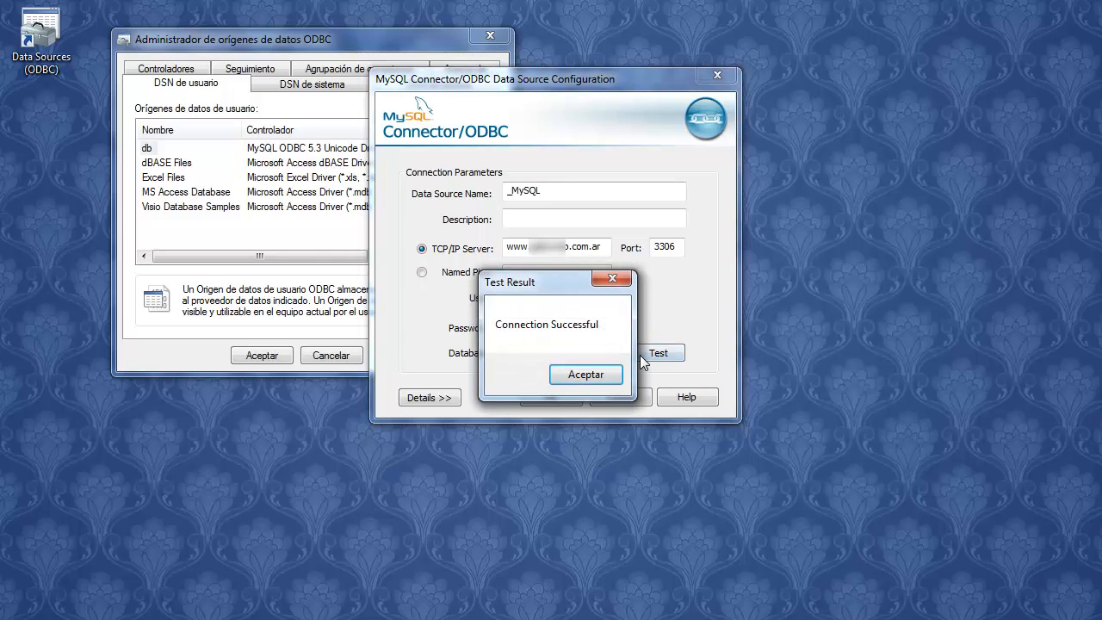
left_click(601, 376)
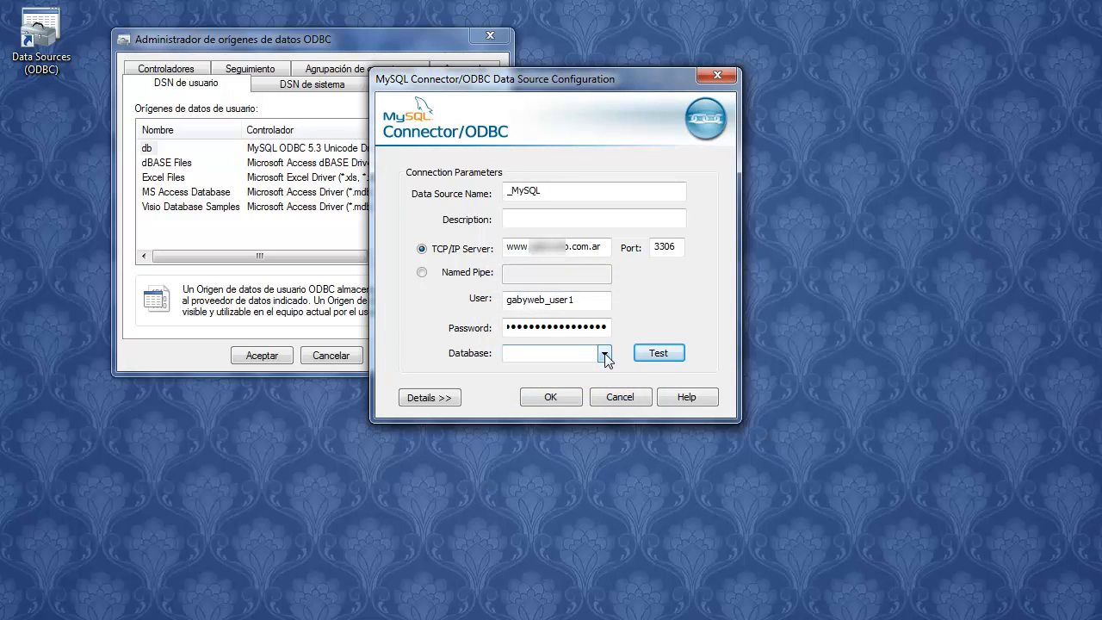
left_click(606, 354)
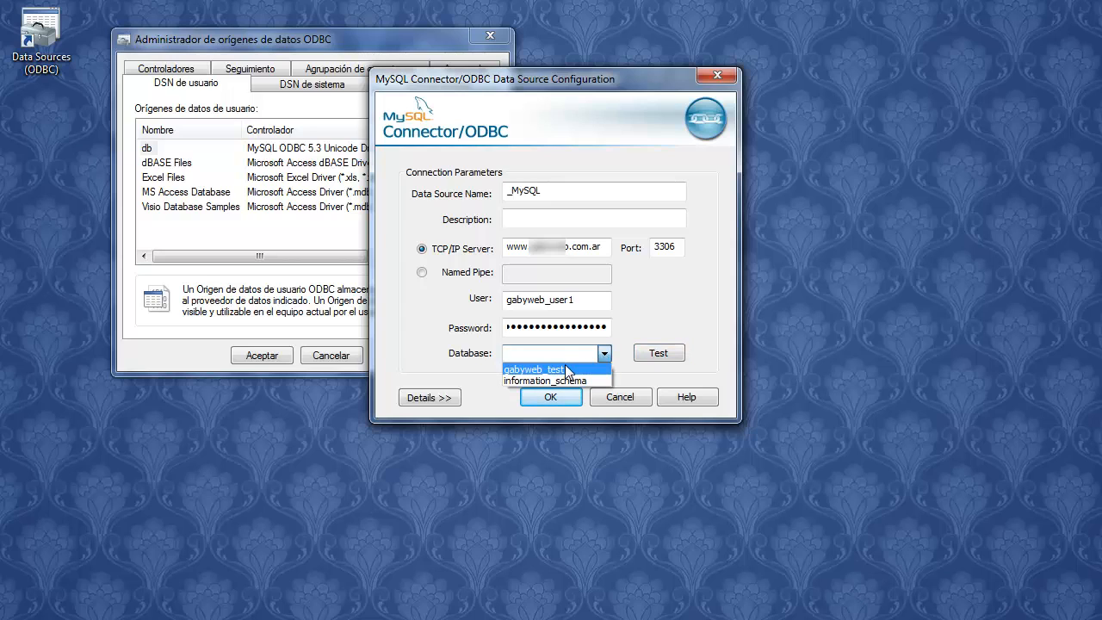
left_click(565, 367)
left_click(557, 399)
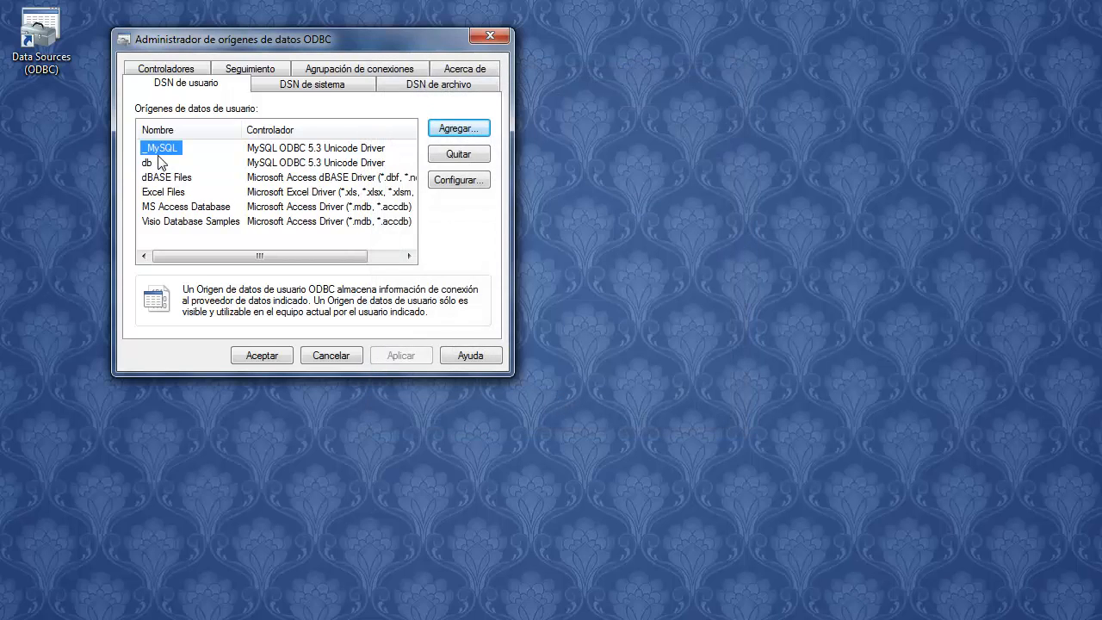
left_click(270, 356)
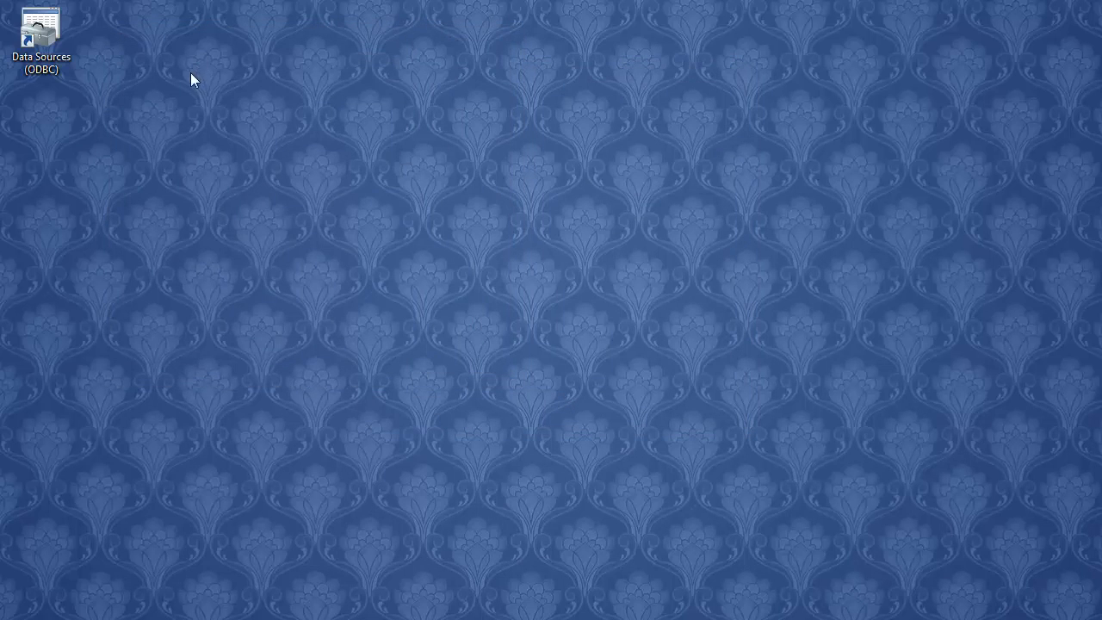
Create a default-named Access database on the desktop, open it and enable its content
right_click(185, 86)
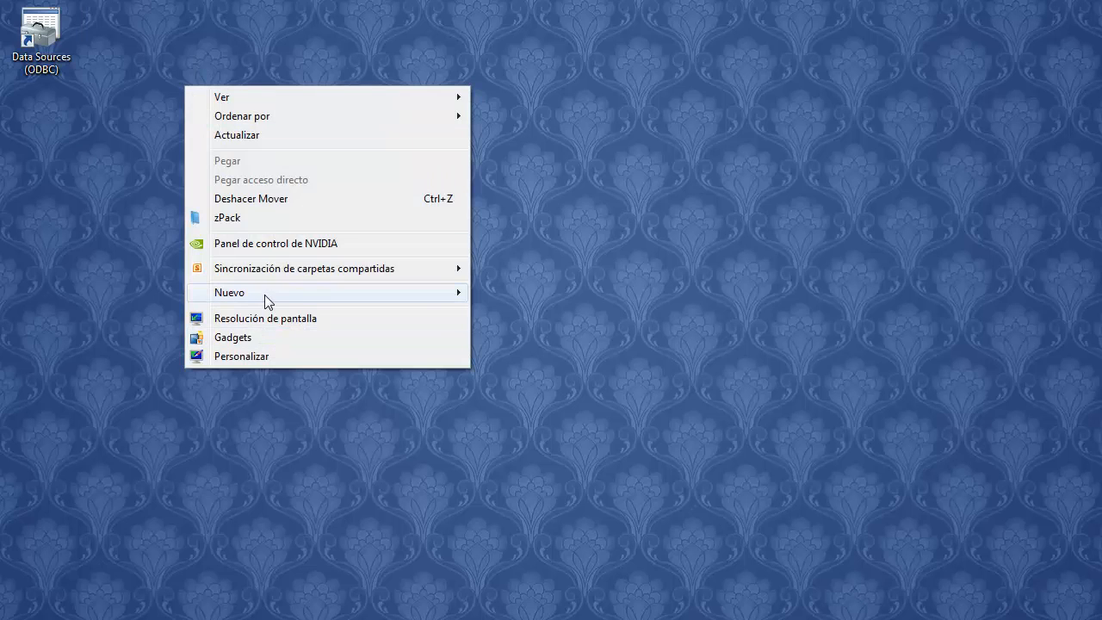
mouse_move(264, 294)
left_click(546, 340)
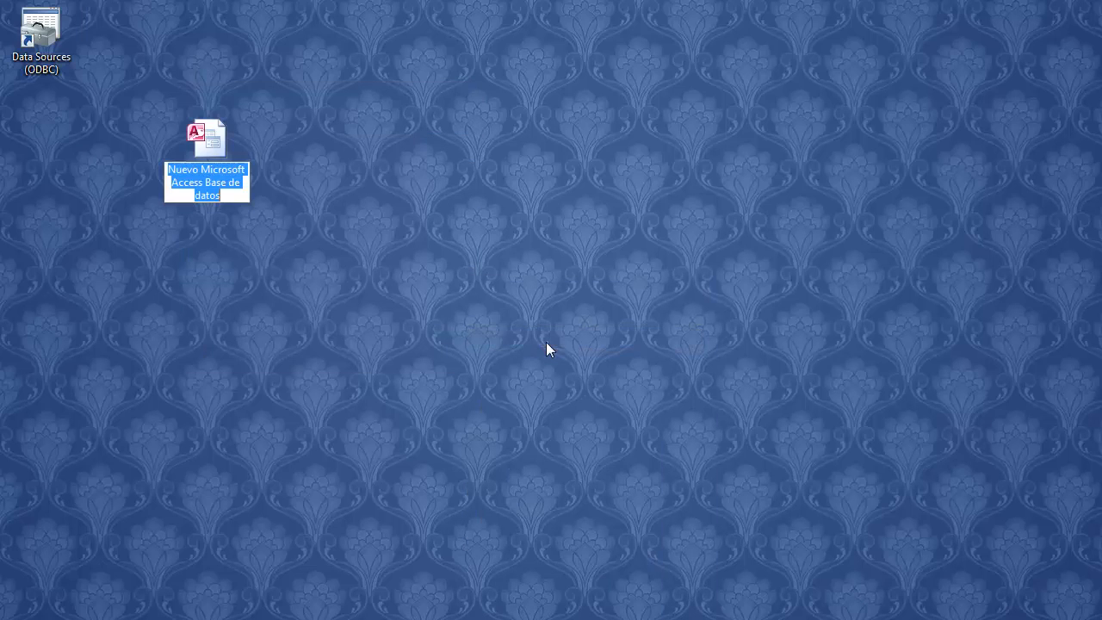
key("Return")
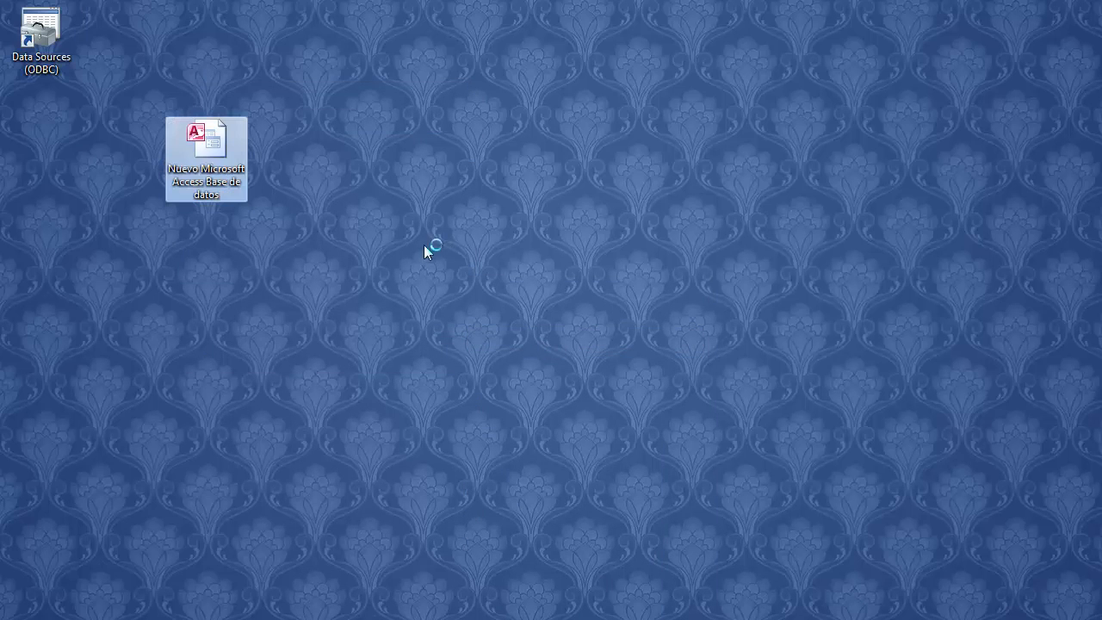
left_click(424, 244)
left_click_drag(0, 164, 933, 53)
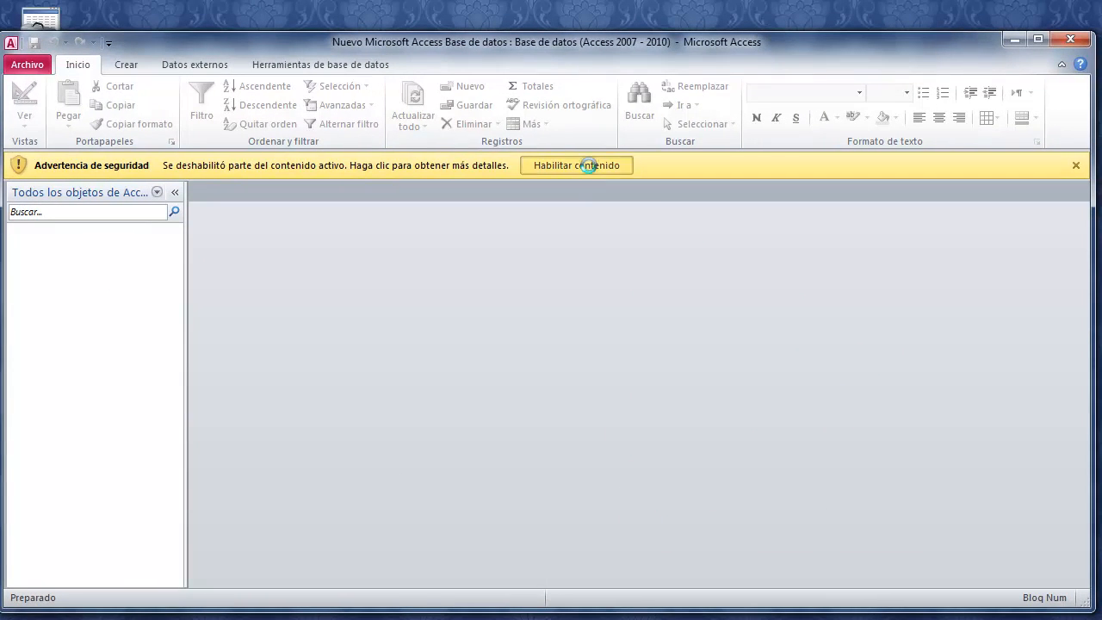
left_click(575, 165)
left_click_drag(240, 43, 364, 19)
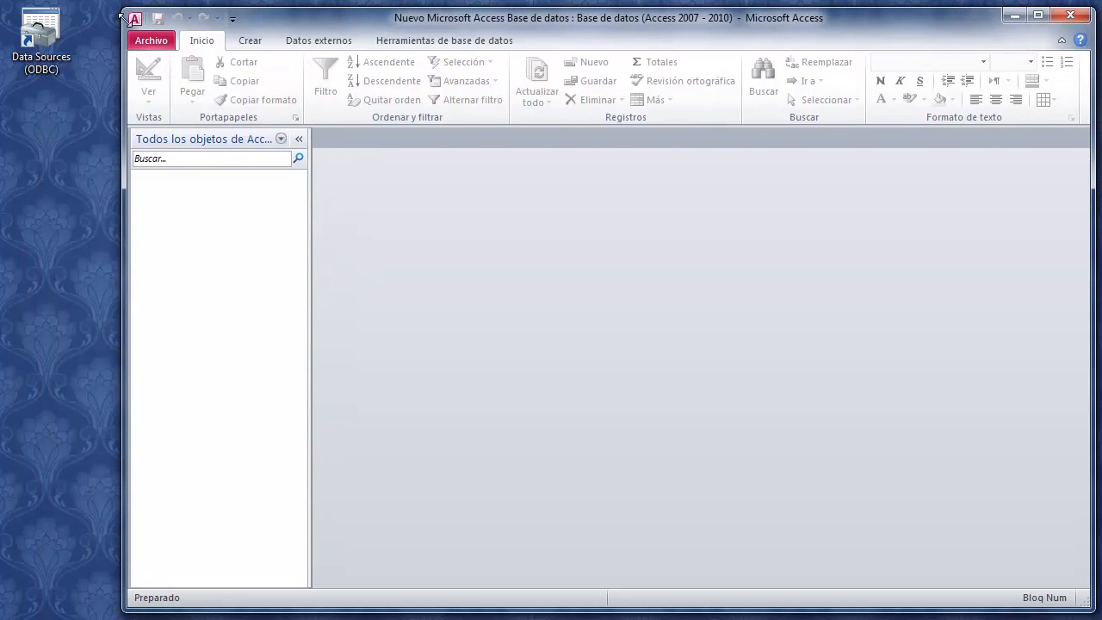
Start an ODBC linked-table import in Access using the _MySQL machine data source
left_click(344, 40)
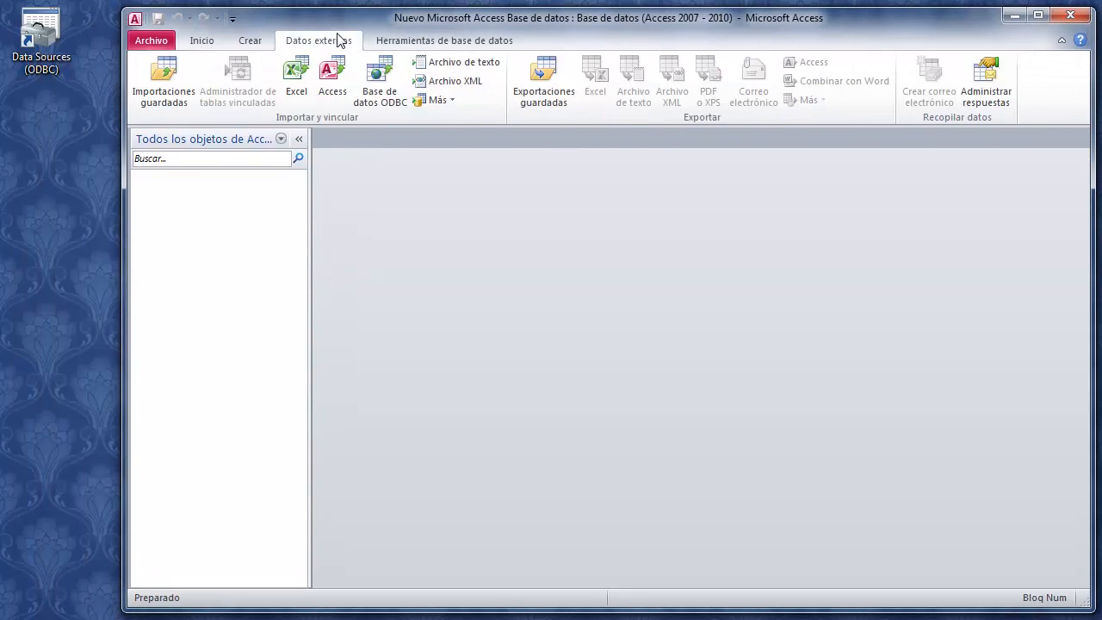
left_click(389, 109)
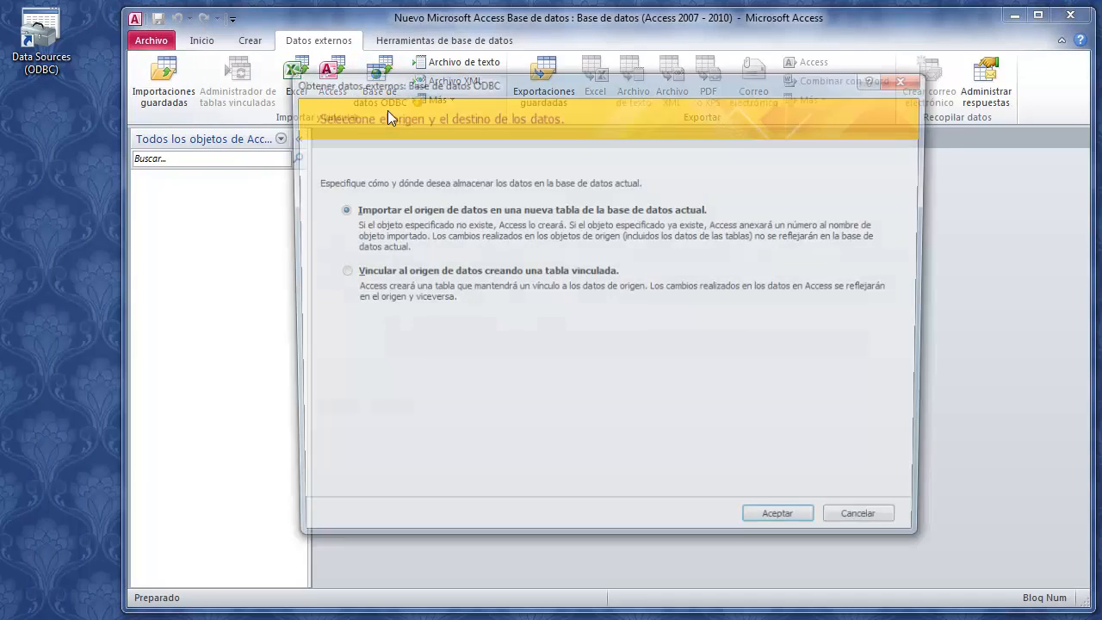
left_click(422, 272)
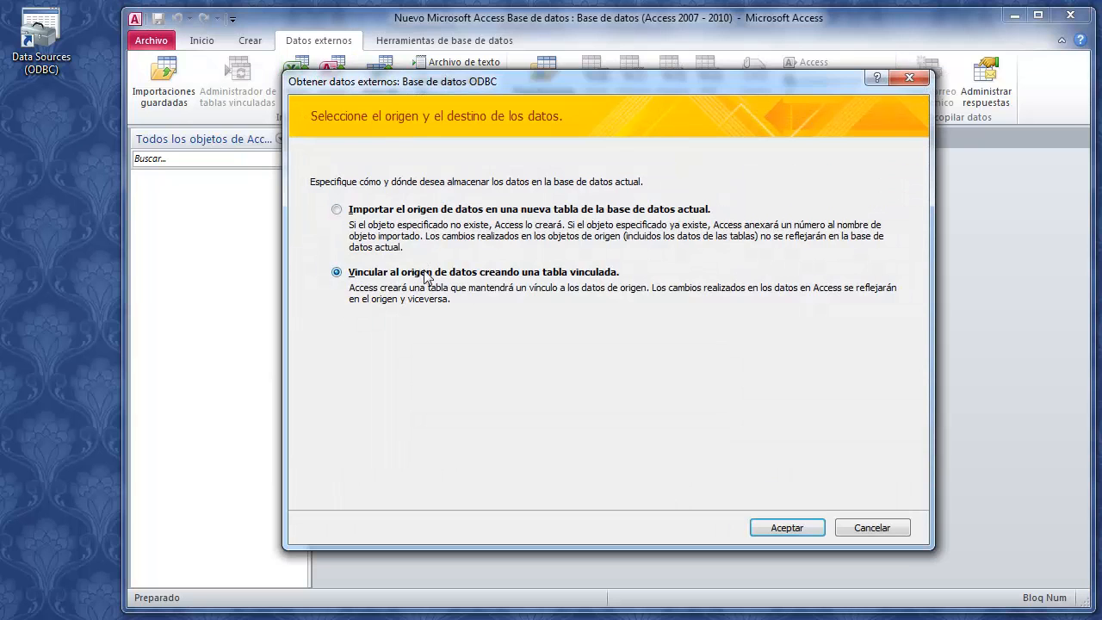
left_click(797, 528)
left_click(336, 58)
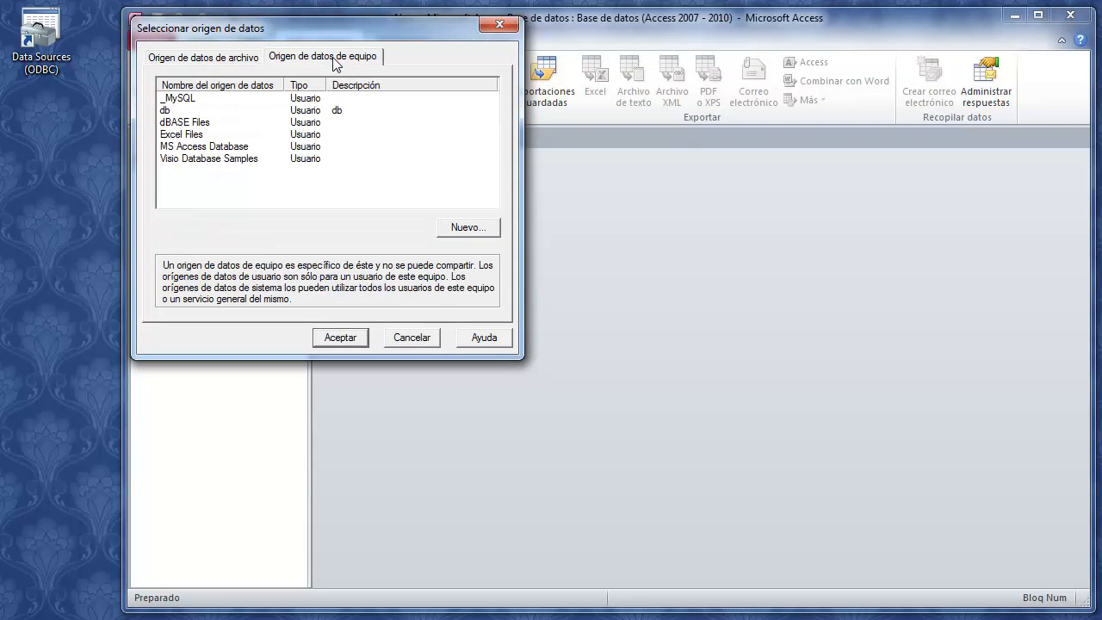
left_click(190, 100)
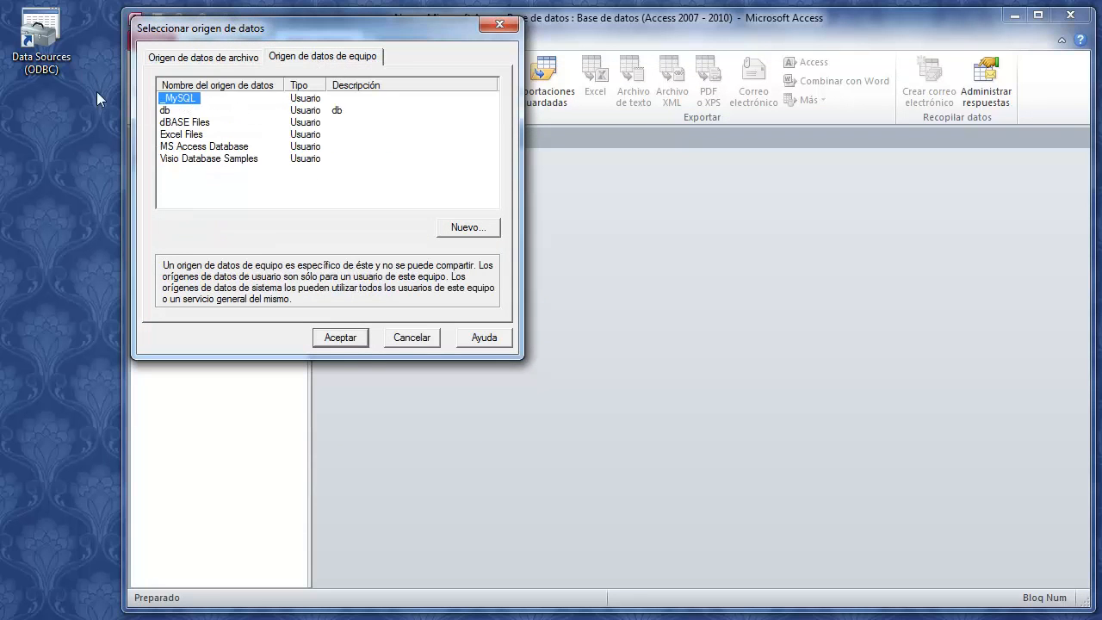
left_click(340, 338)
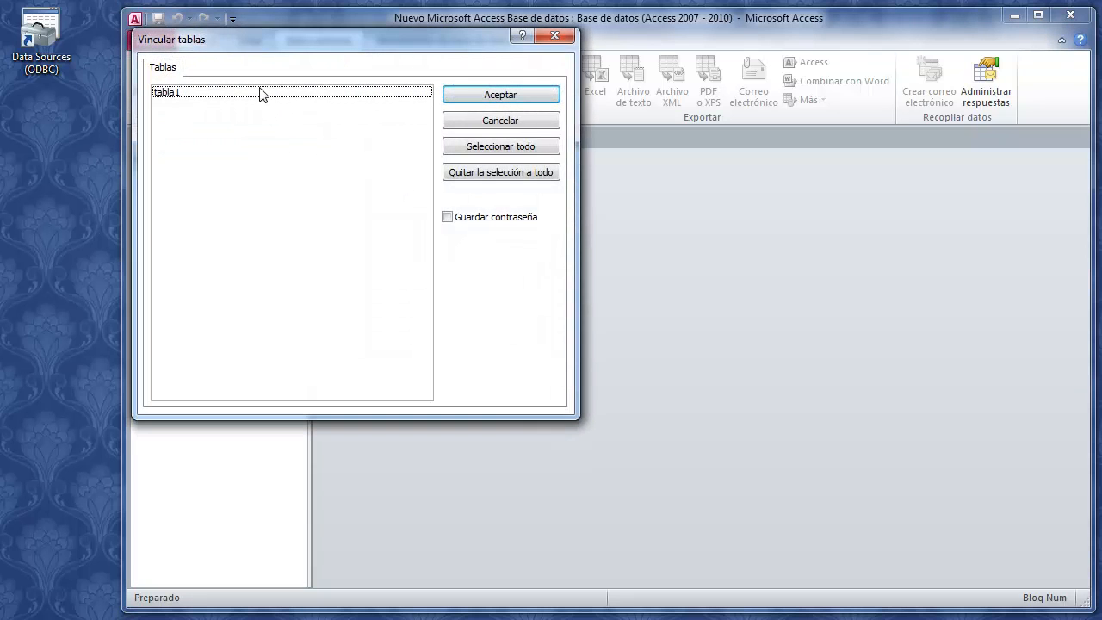
Link tabla1 and open it, showing rows user1/a and user2/b
left_click(262, 93)
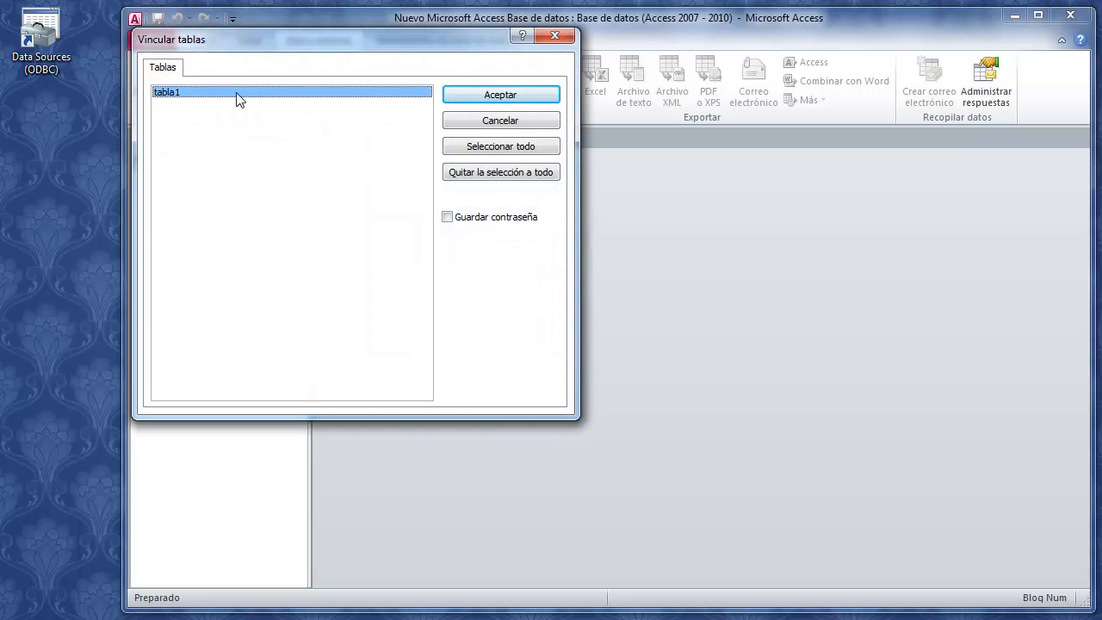
left_click(472, 93)
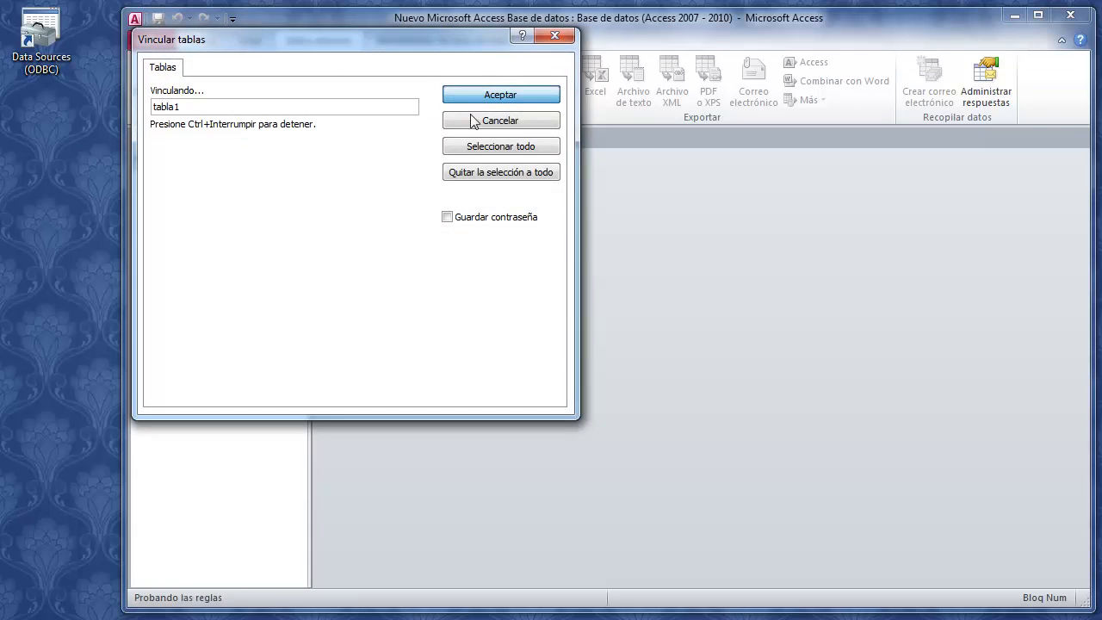
double_click(176, 197)
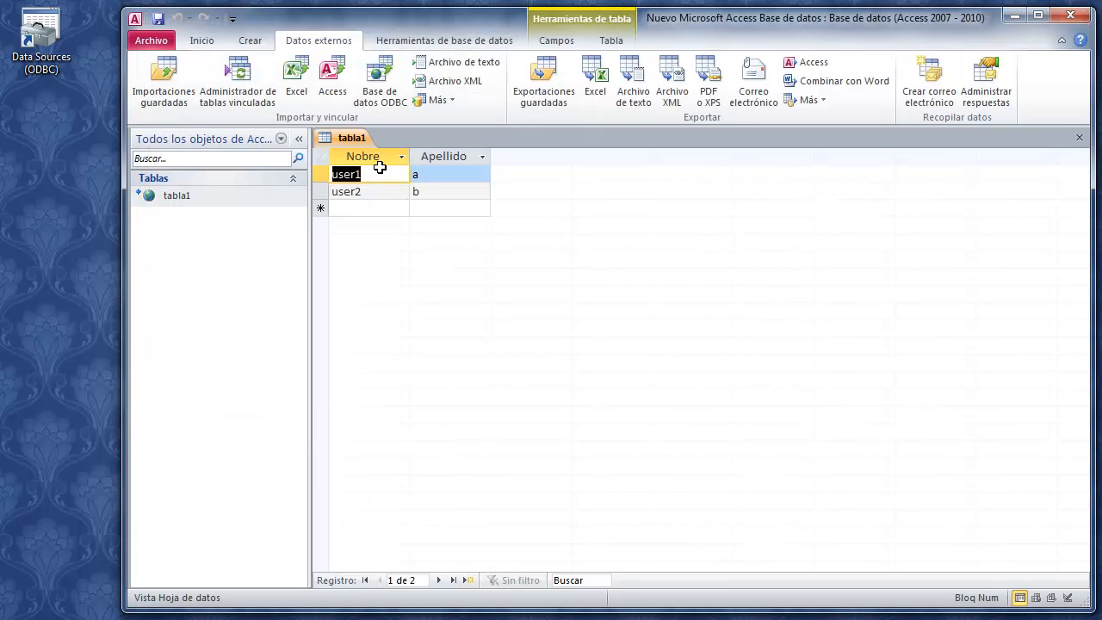
Enter a new tabla1 row user3 / nuevo, save it, and close Access
left_click(379, 208)
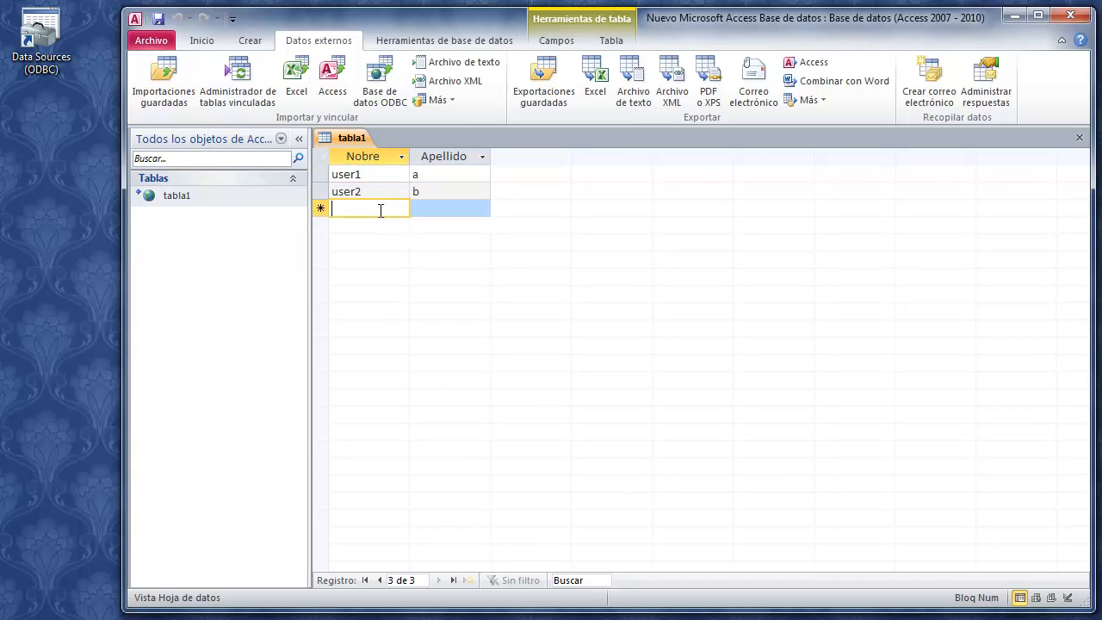
type("user3")
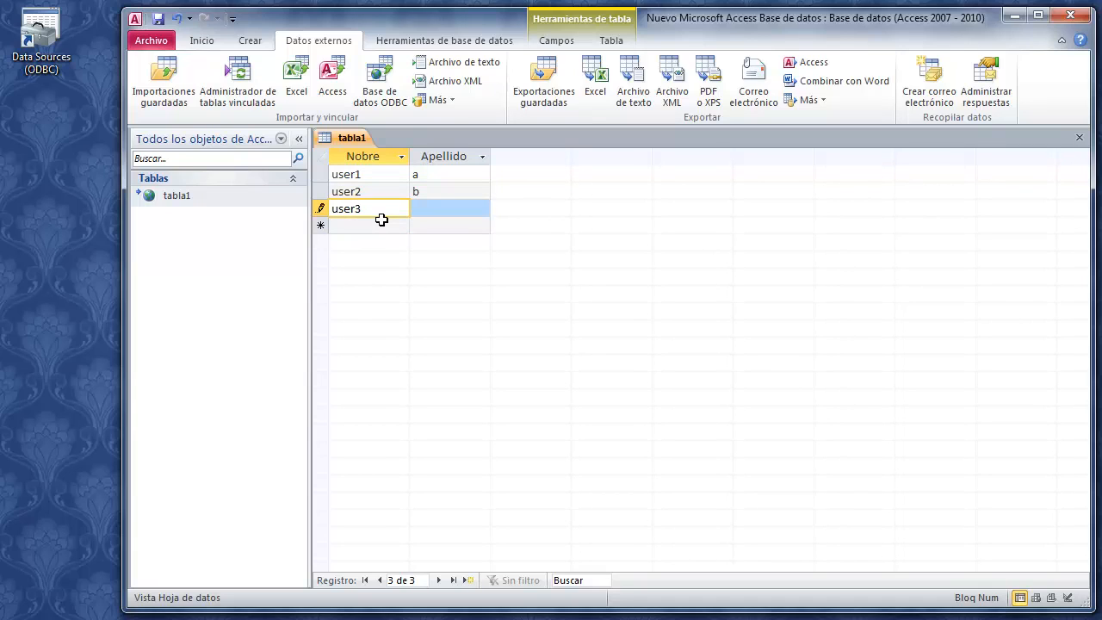
key("Tab")
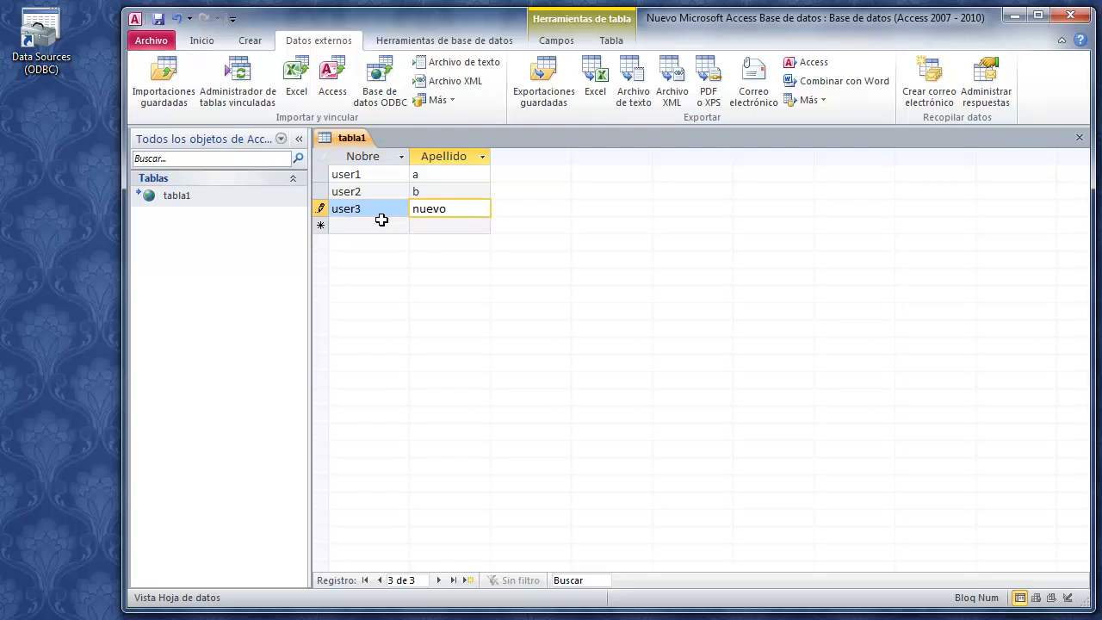
key("Down")
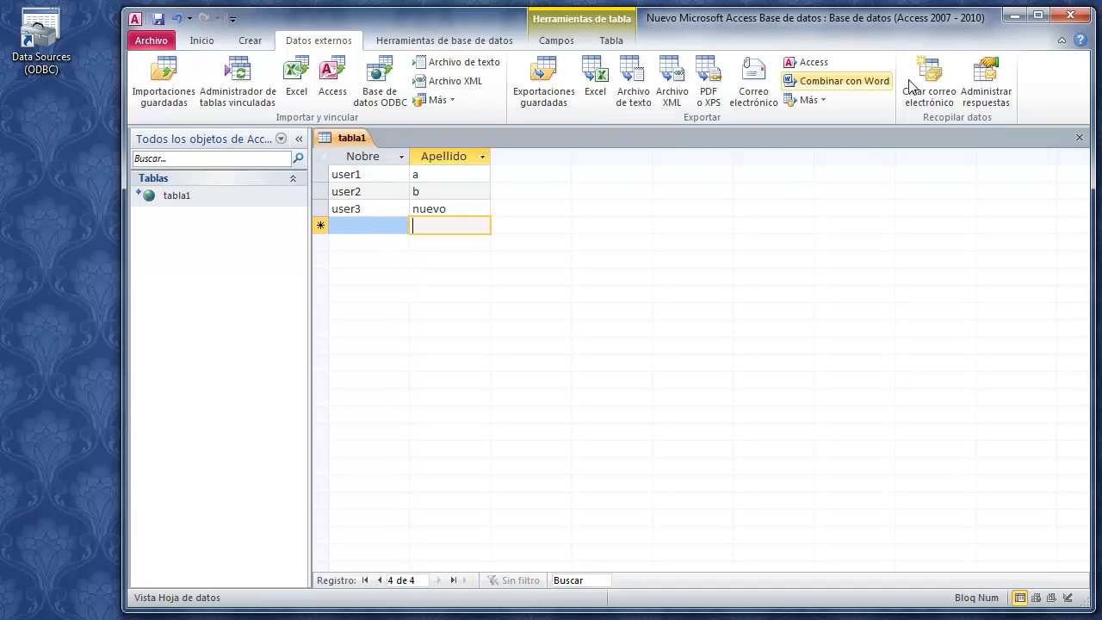
left_click(1071, 15)
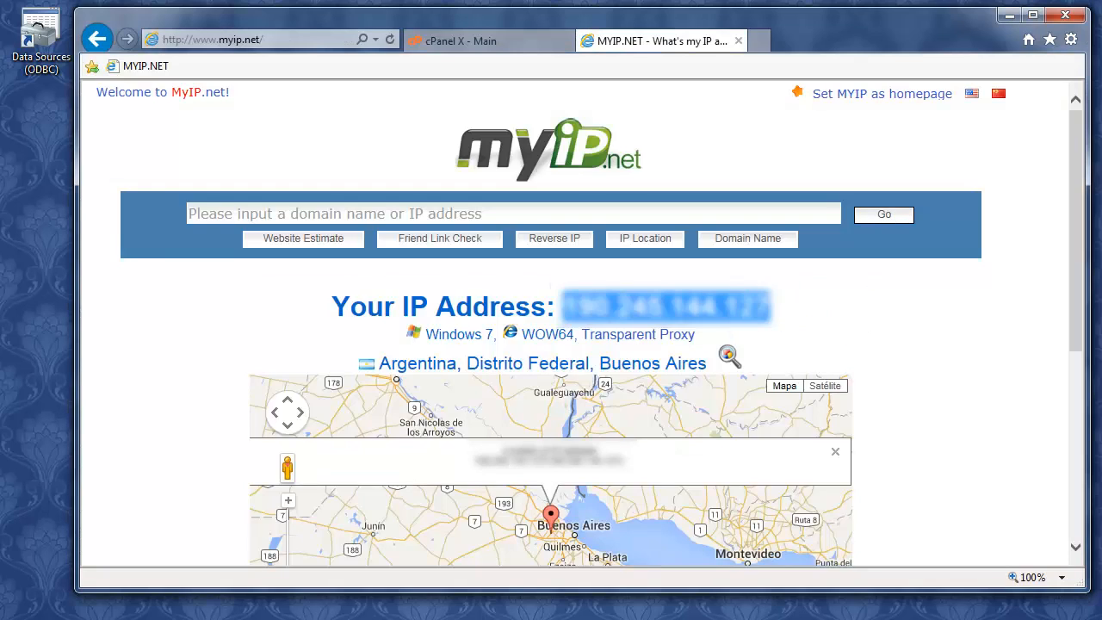
left_click(738, 42)
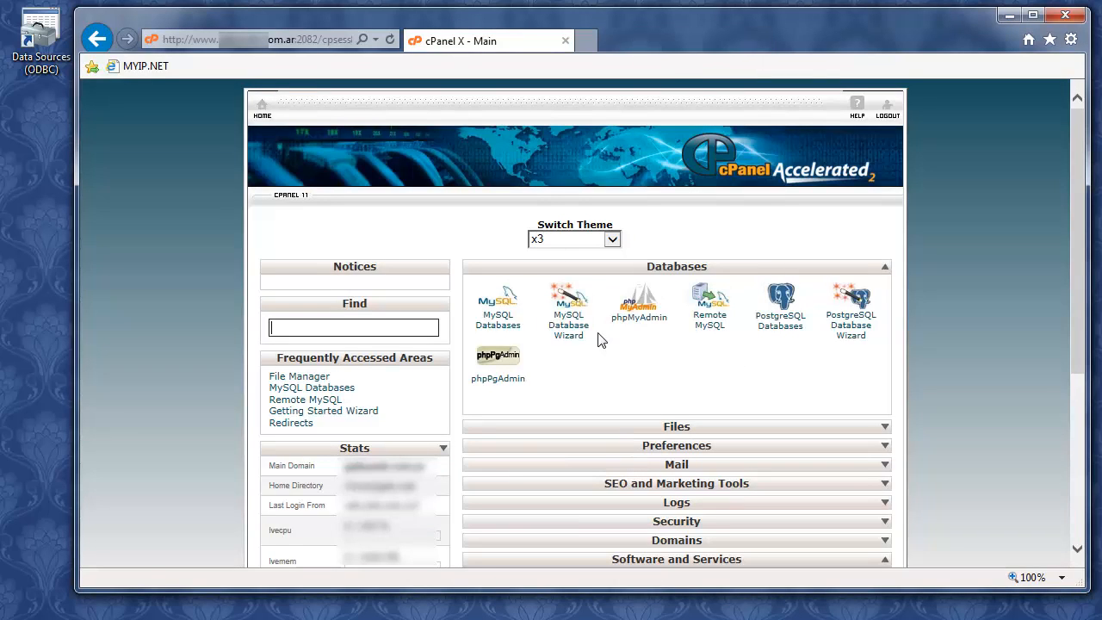
left_click(628, 315)
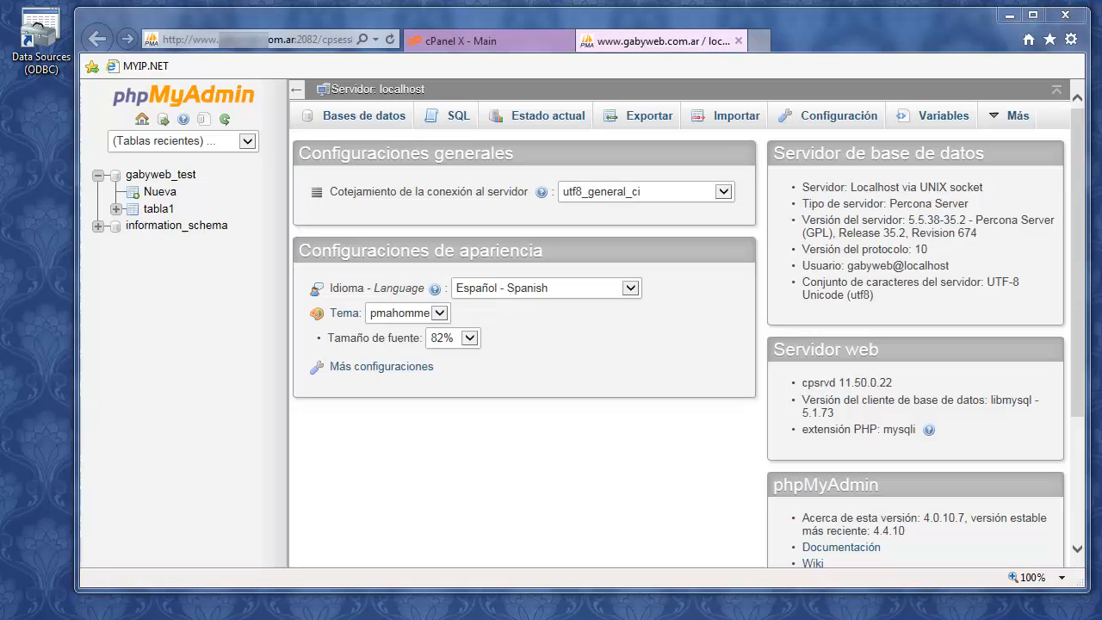
left_click(148, 209)
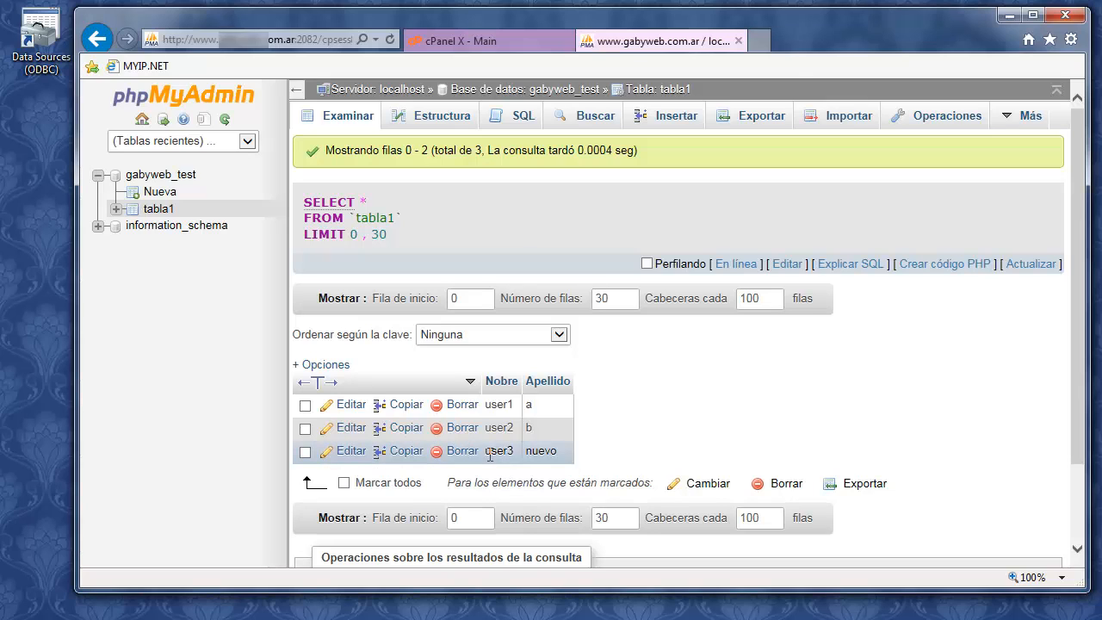
left_click_drag(487, 452, 514, 452)
left_click(550, 452)
left_click(1008, 17)
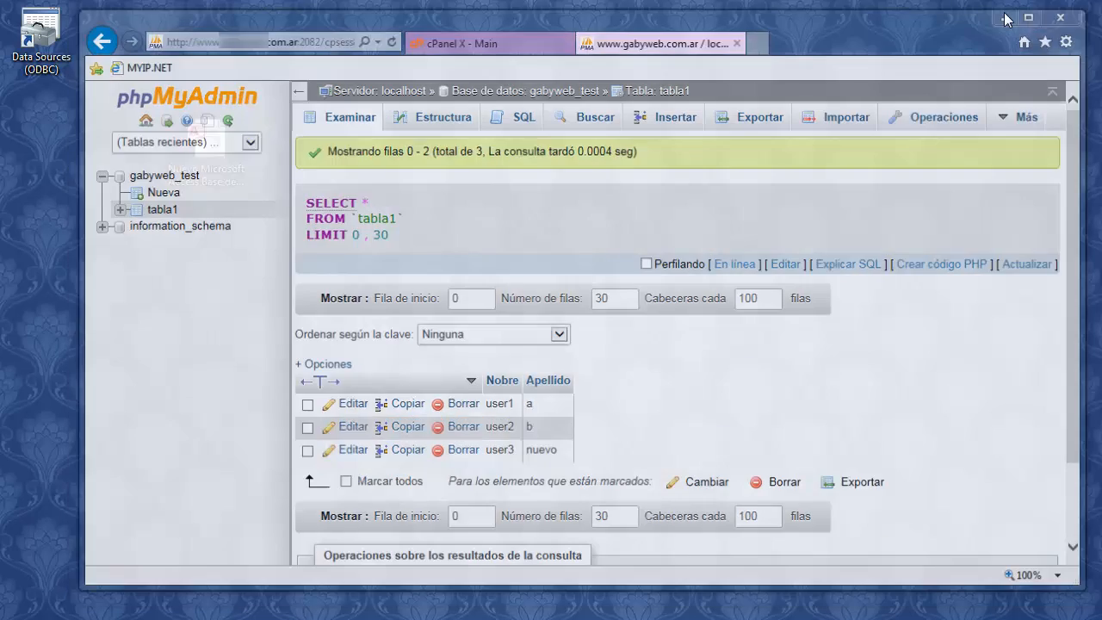